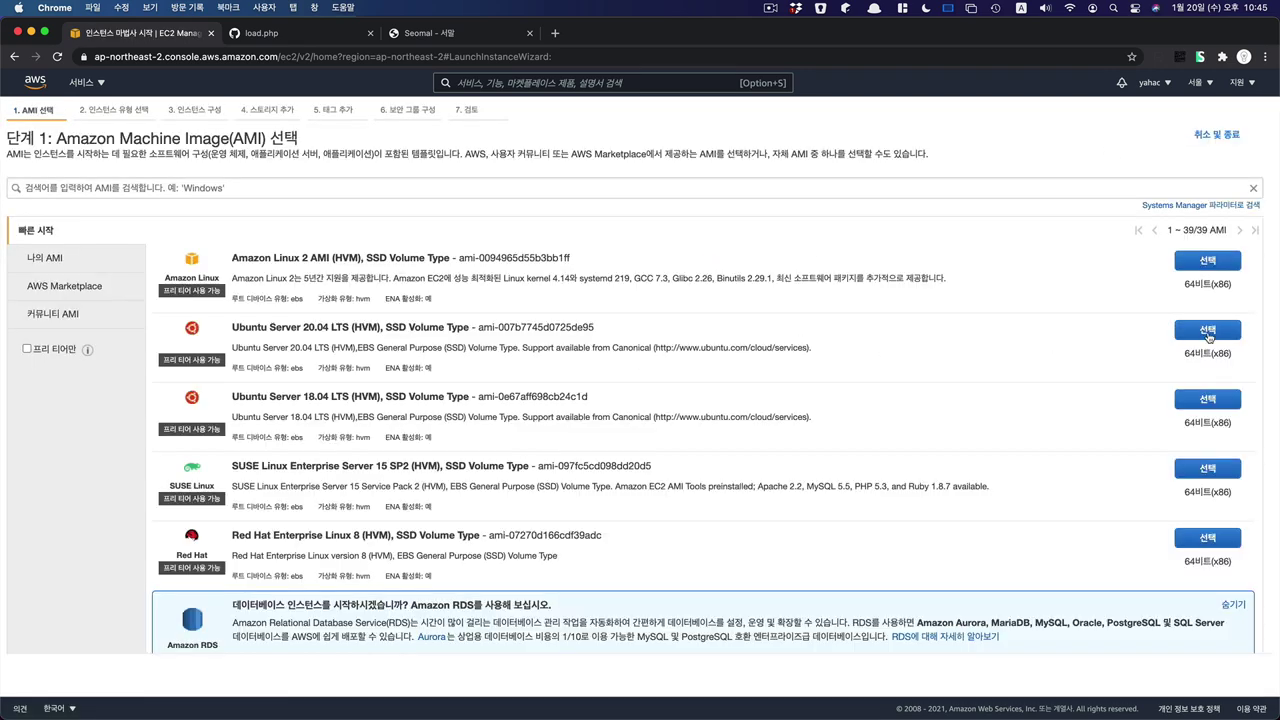
Choose the Ubuntu Server 20.04 LTS image with a t2.micro instance, keeping default details, storage and tags up to the security group configuration.
left_click(1208, 336)
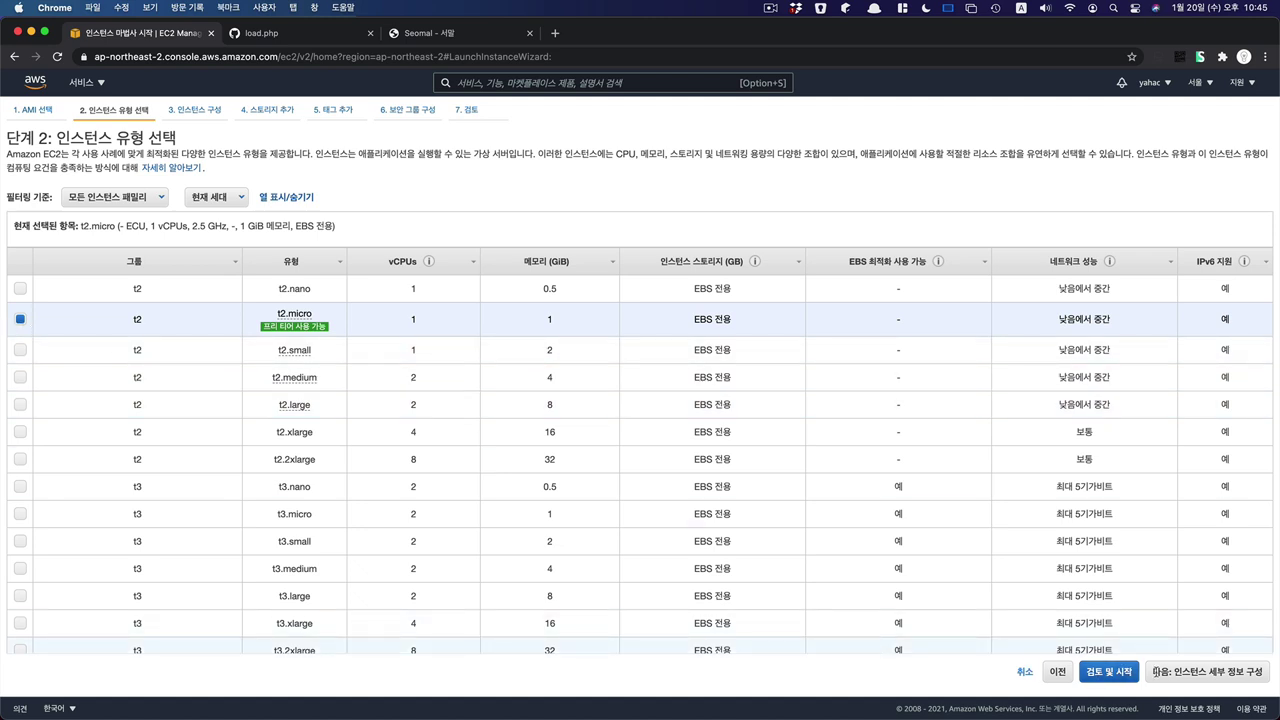
left_click(1200, 679)
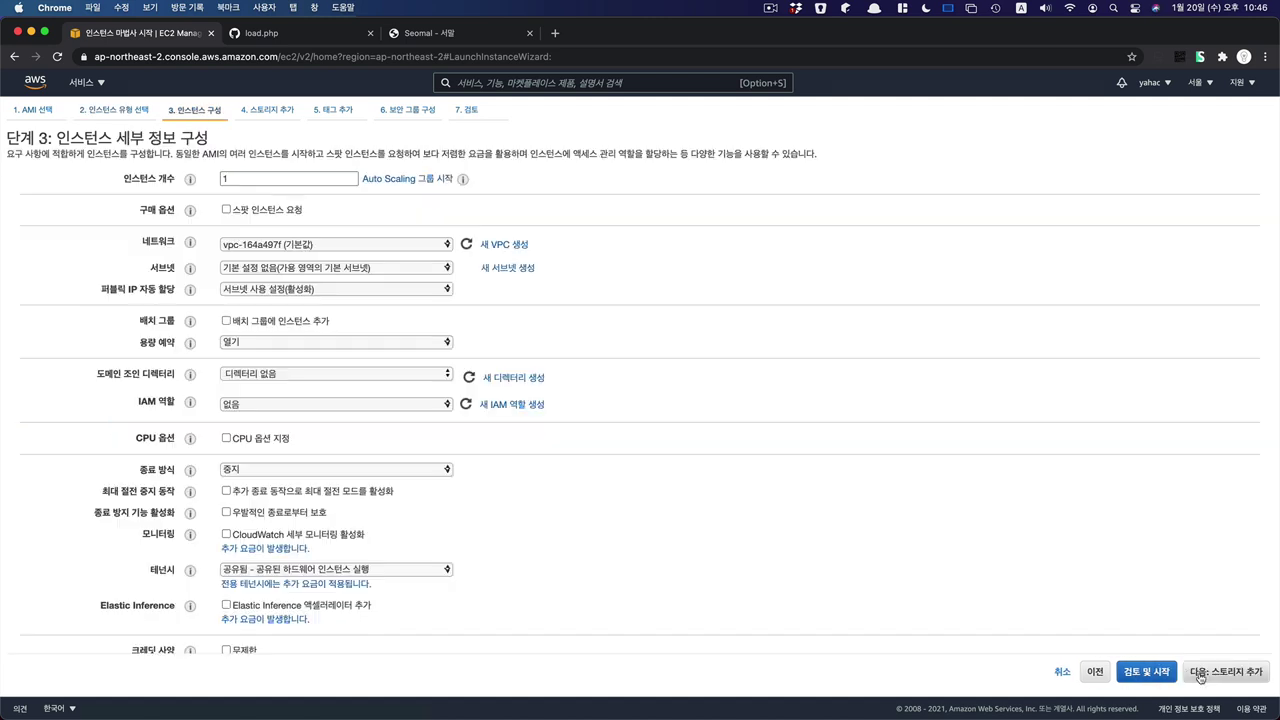
left_click(1200, 679)
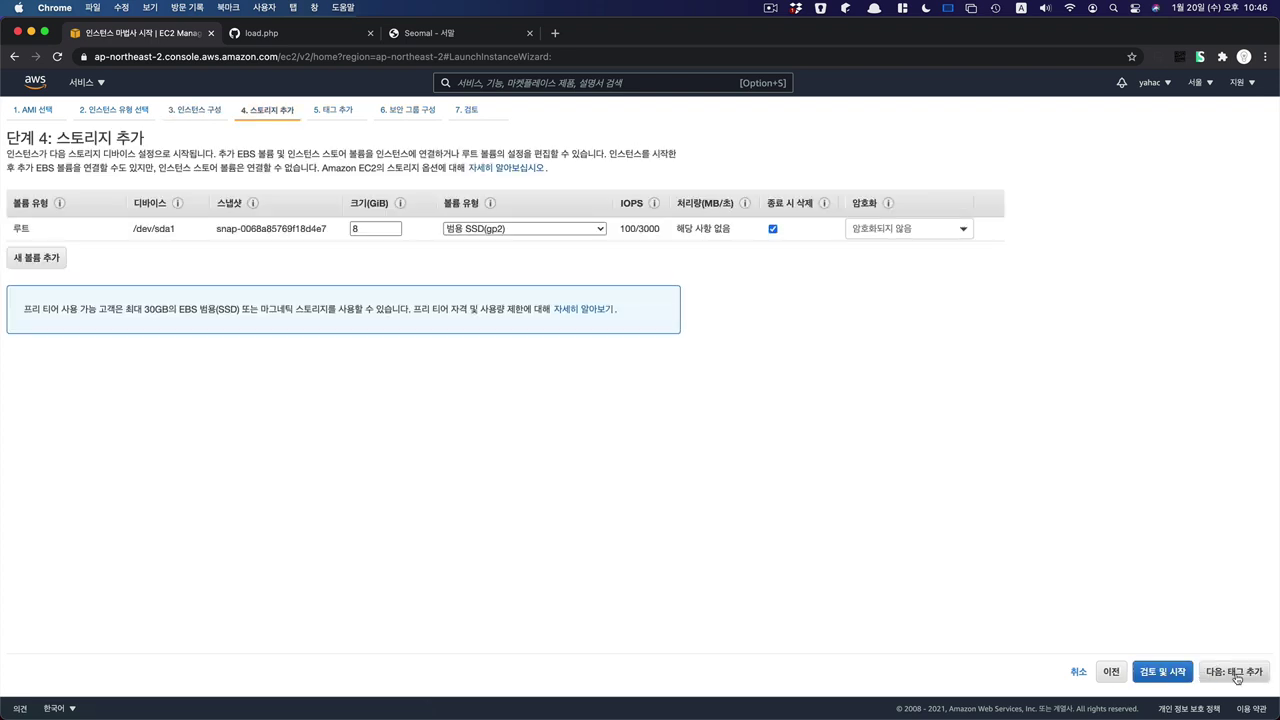
left_click(1238, 679)
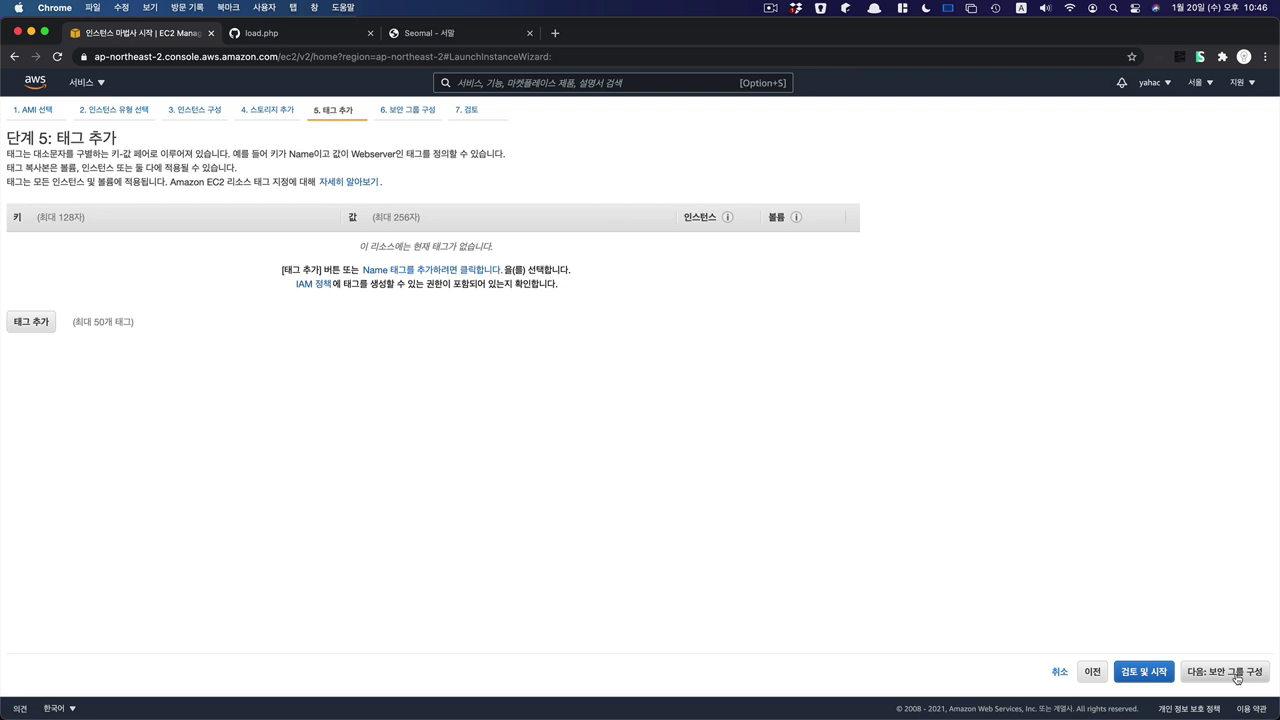
left_click(1237, 679)
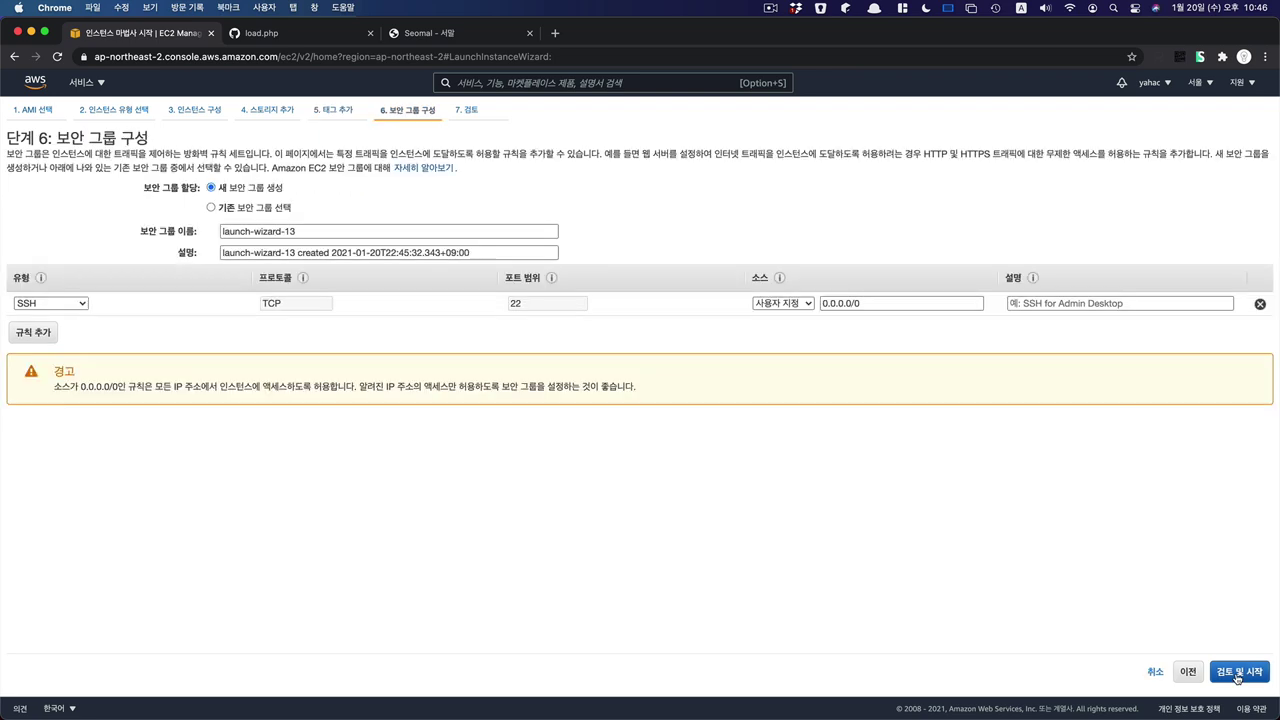
Add an HTTP rule on port 80 to the new security group and proceed to the launch review.
left_click(35, 336)
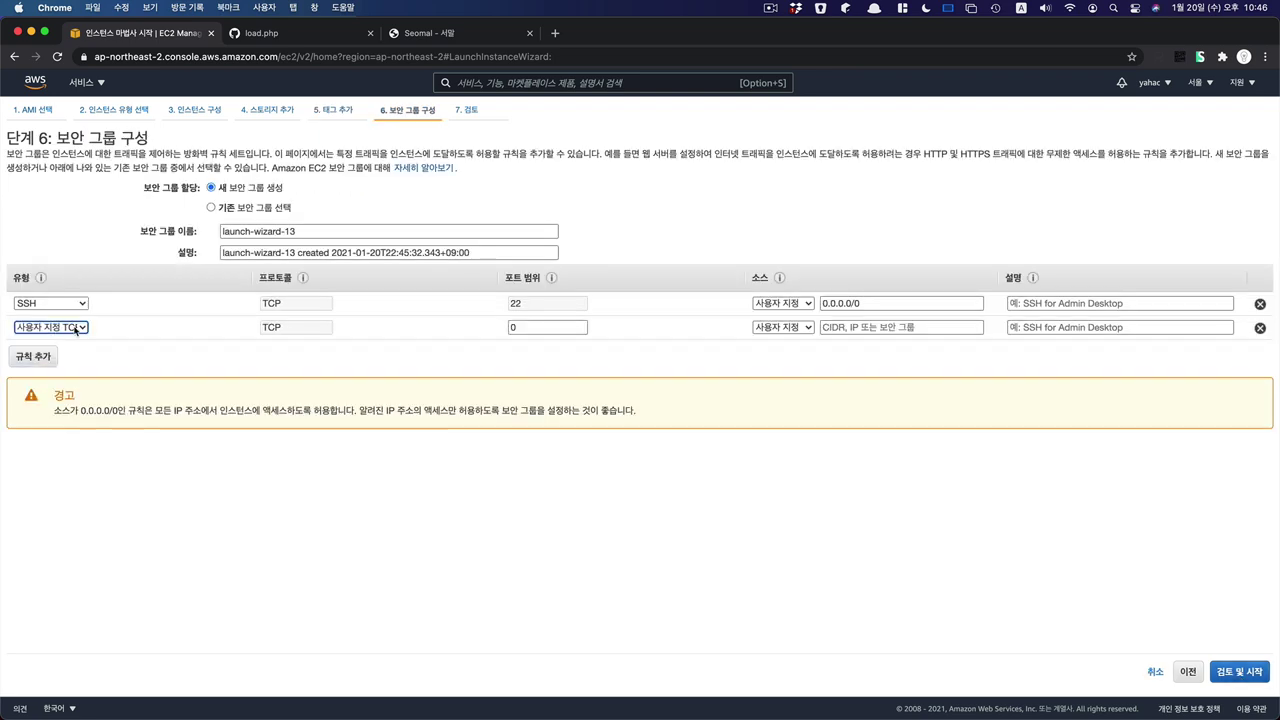
left_click(50, 327)
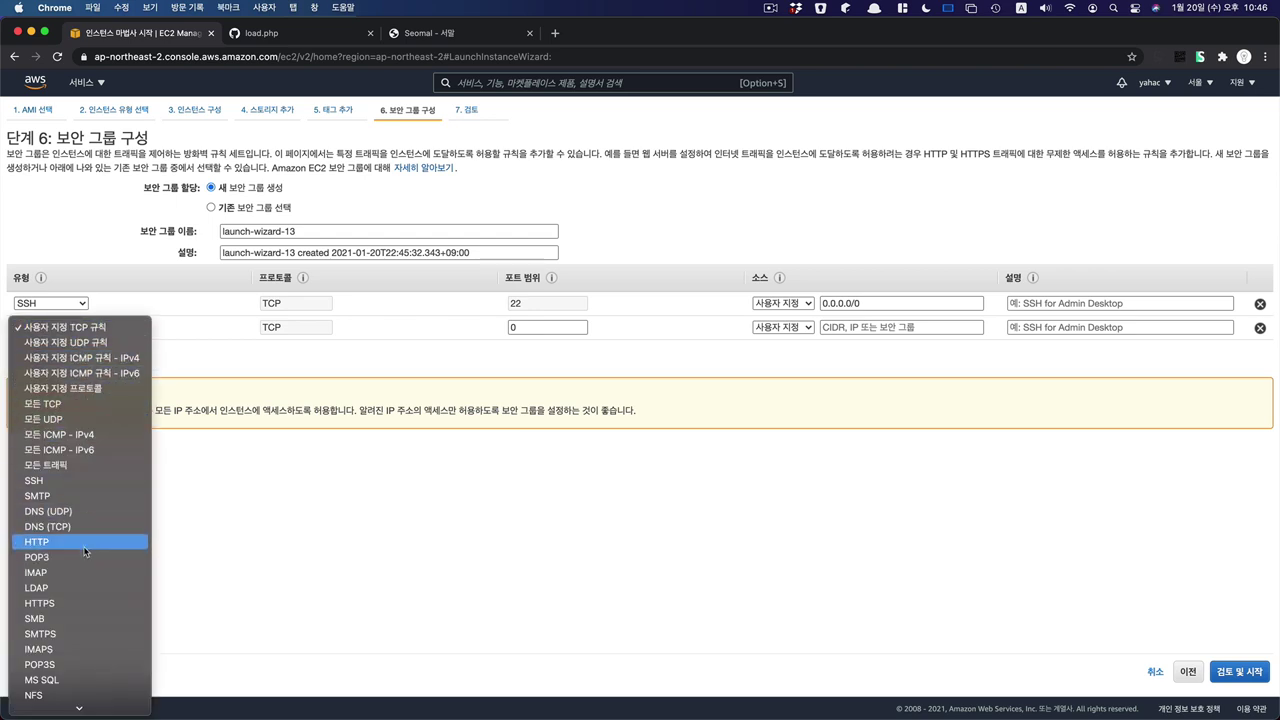
left_click(85, 547)
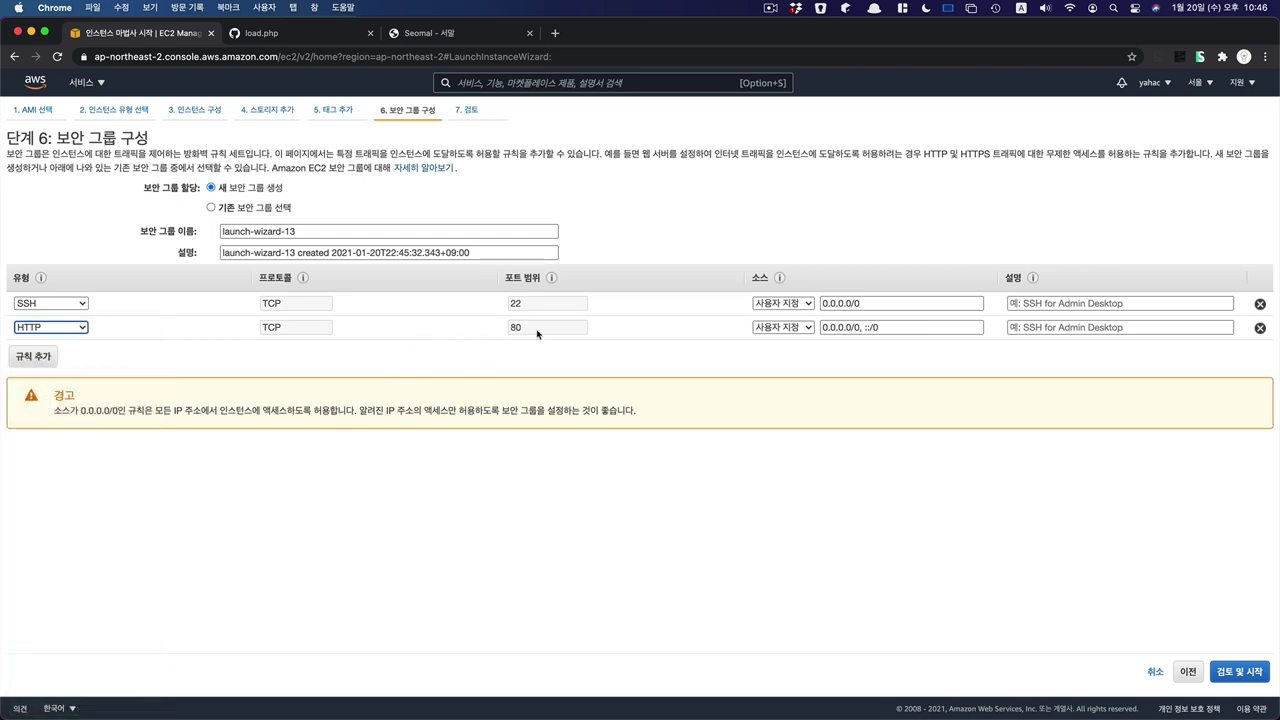
left_click(1247, 675)
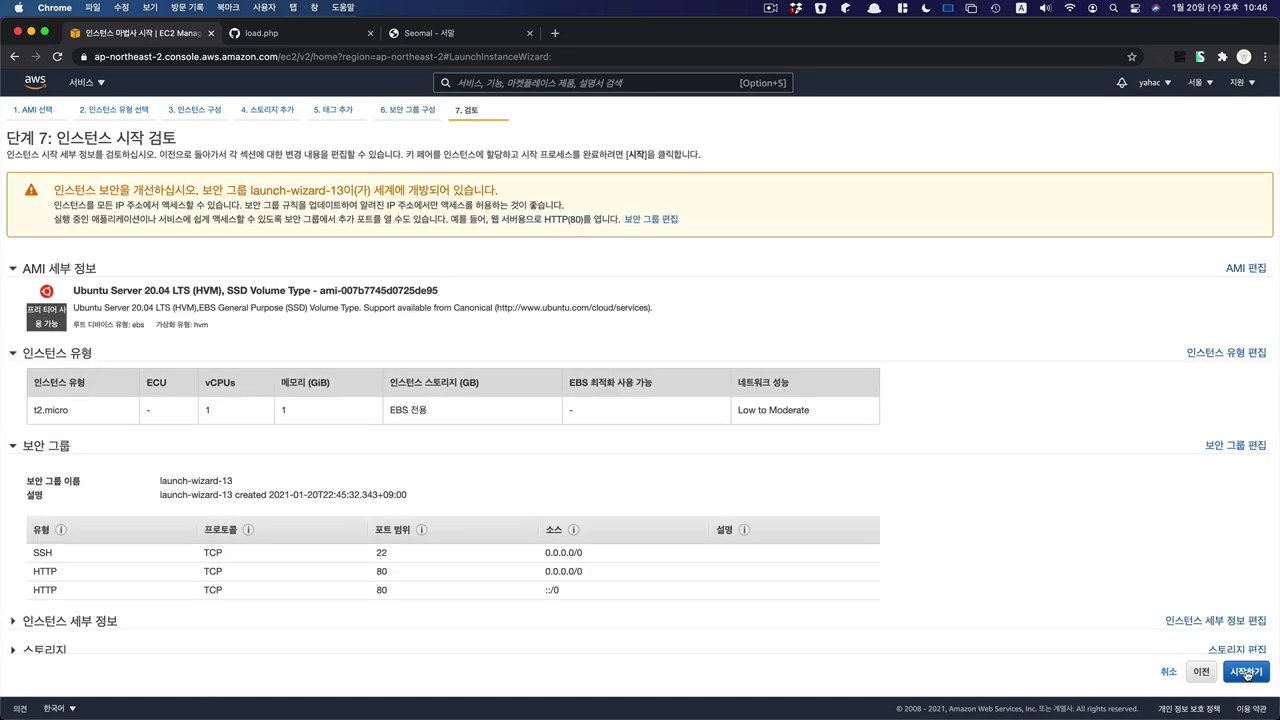
Launch the instance with the existing key pair yahac.
left_click(1247, 675)
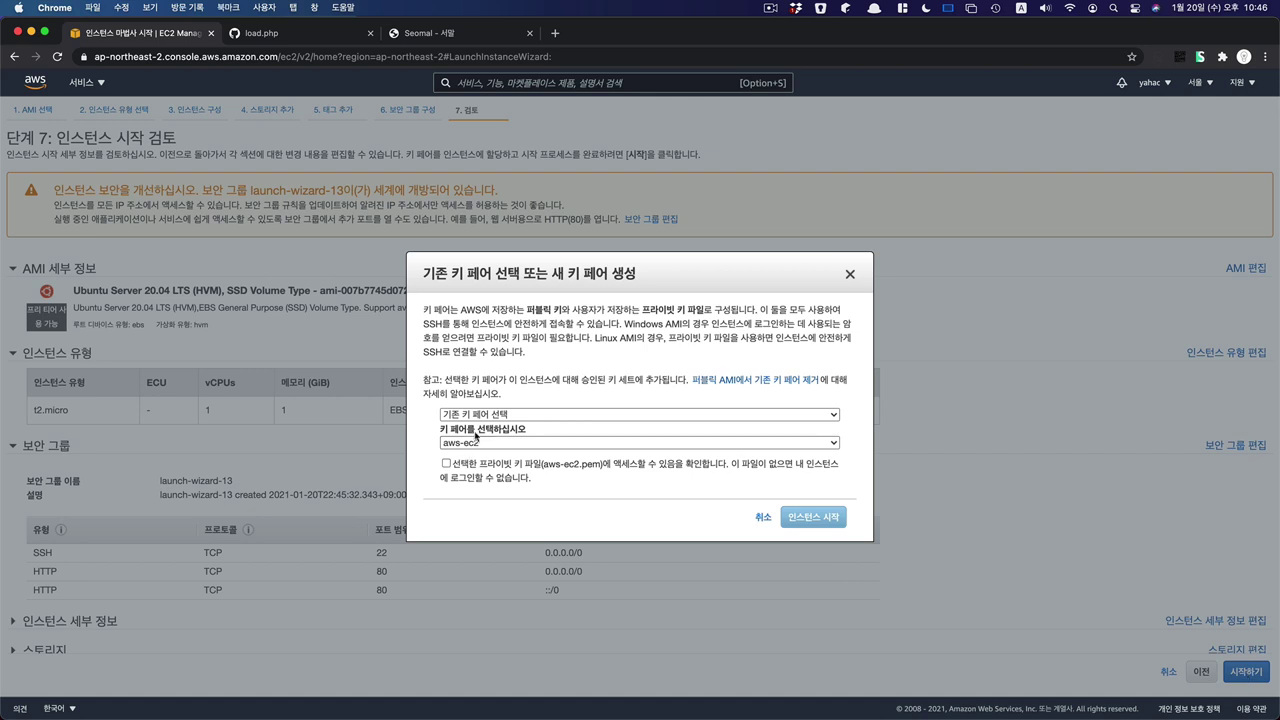
left_click(490, 446)
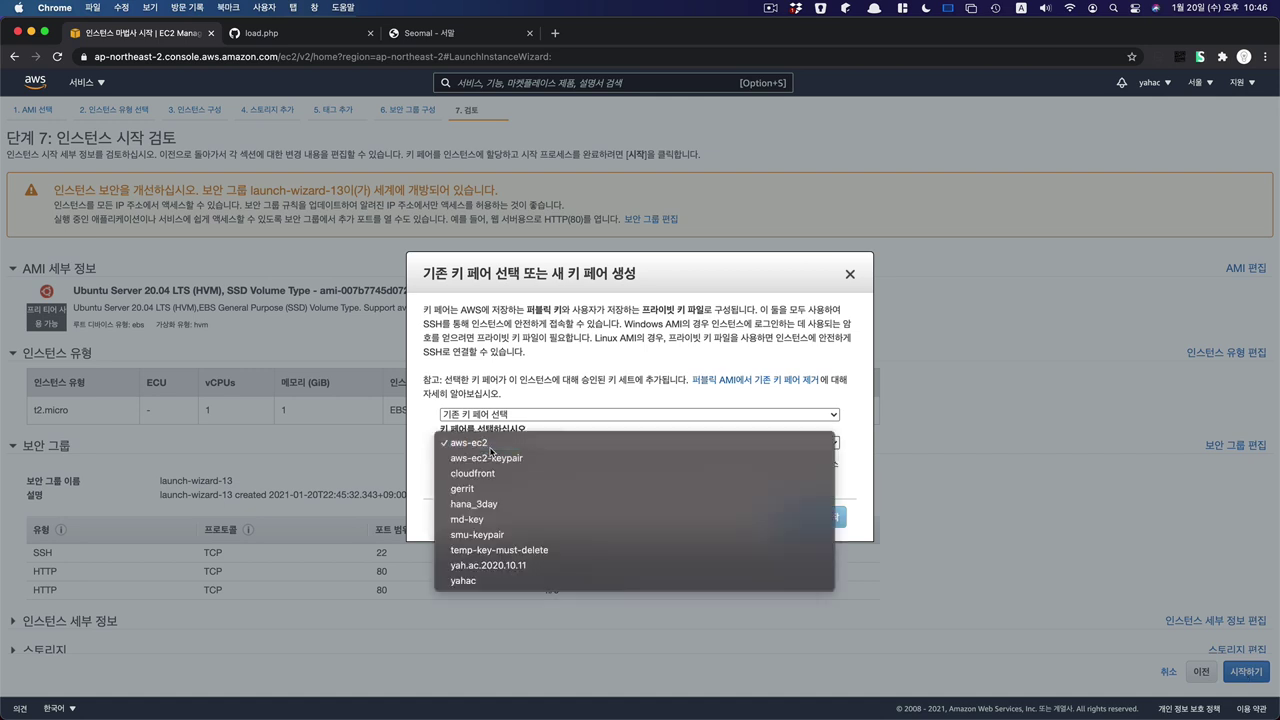
left_click(507, 581)
left_click(809, 520)
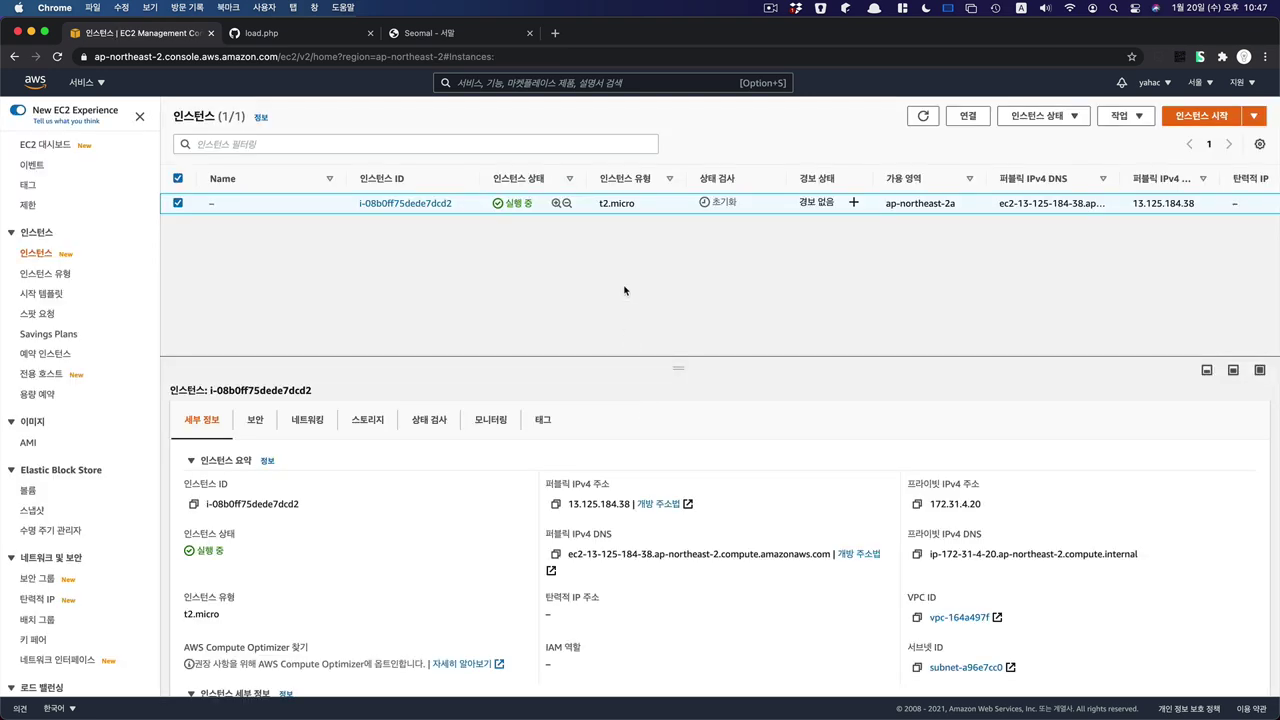
Connect to the running t2.micro instance through EC2 Instance Connect as ubuntu.
right_click(631, 210)
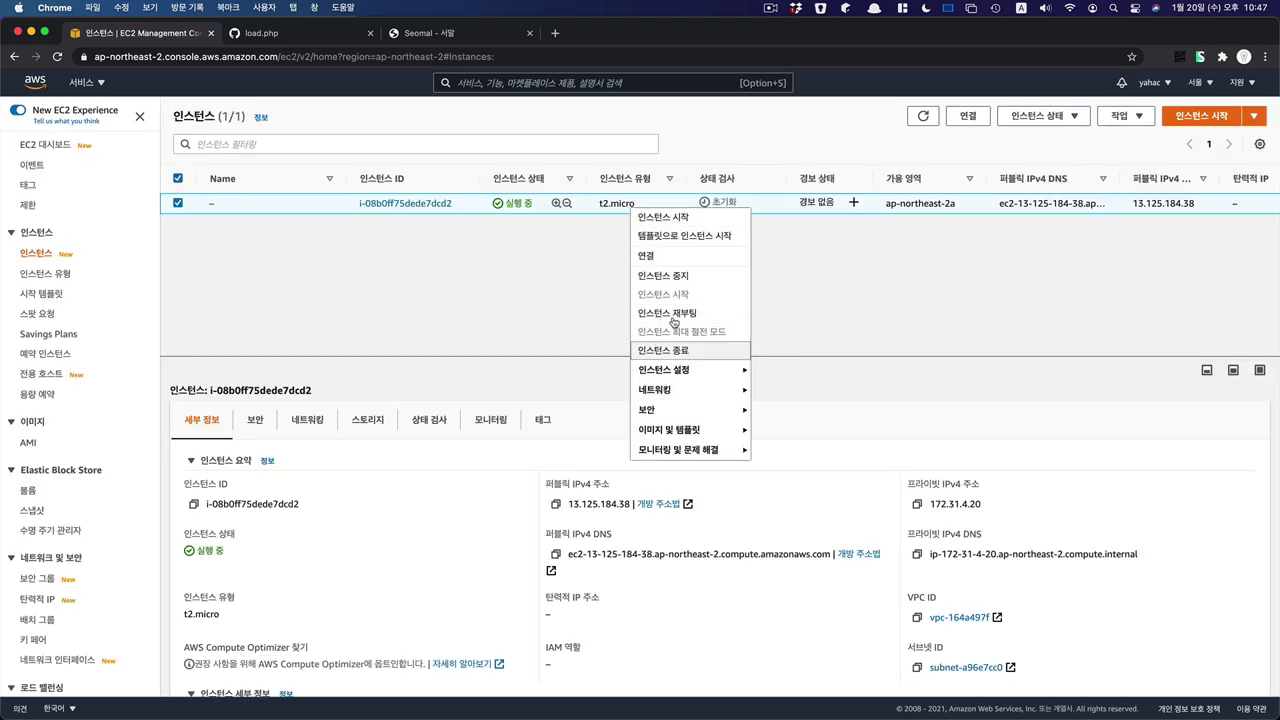
left_click(677, 257)
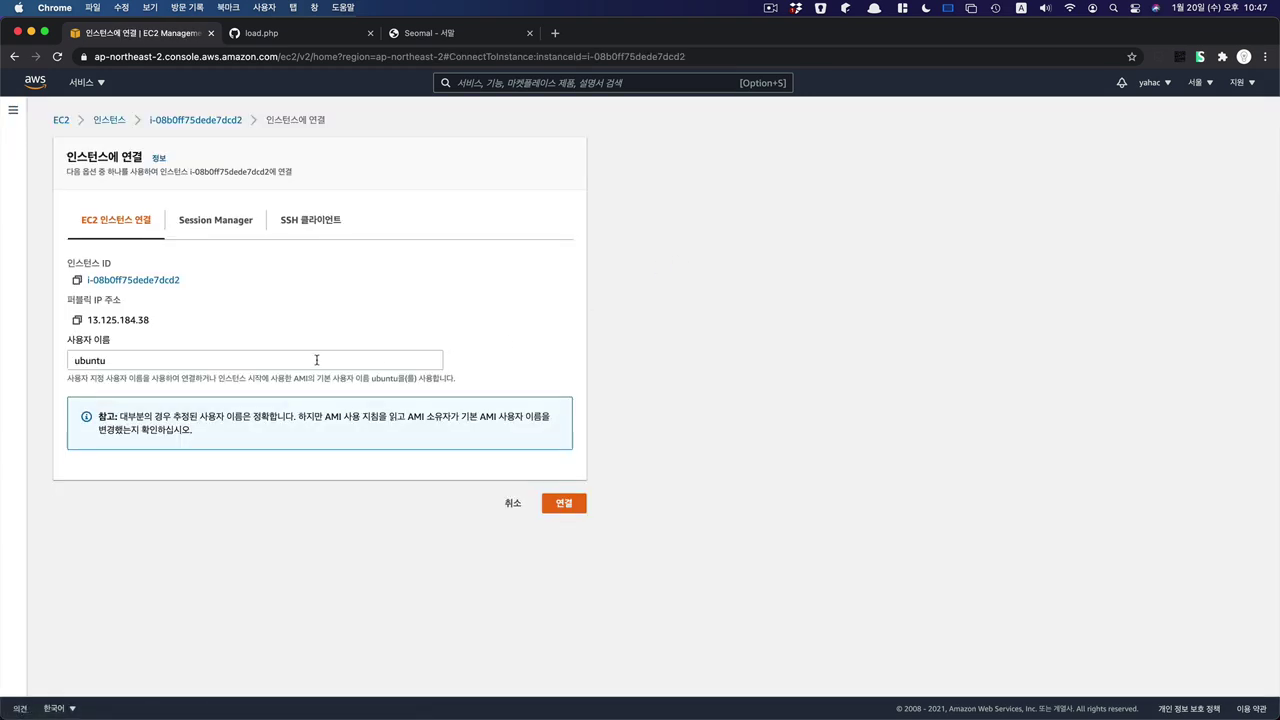
left_click(578, 508)
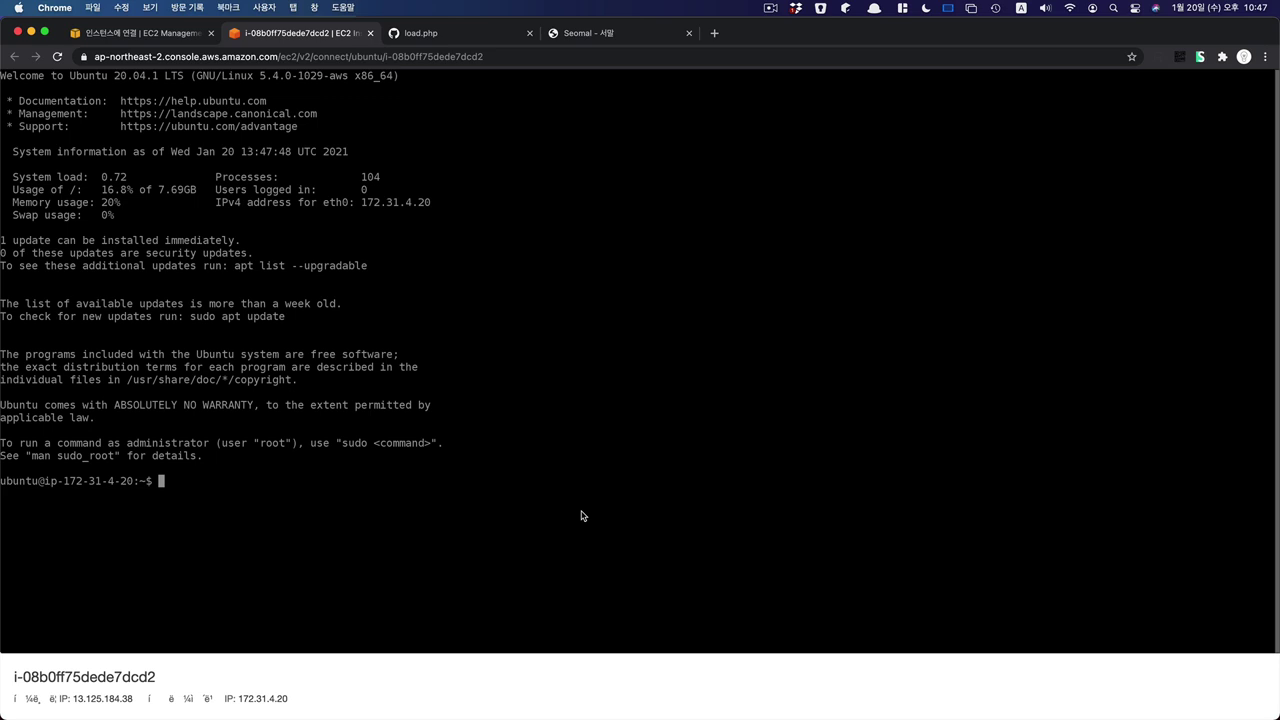
Update the package lists and install Apache with "sudo apt update && sudo apt install apache2".
type("sudo apt ")
type("insta")
key("BackSpace")
key("BackSpace")
key("BackSpace")
key("BackSpace")
key("BackSpace")
type("update ")
type("&& s")
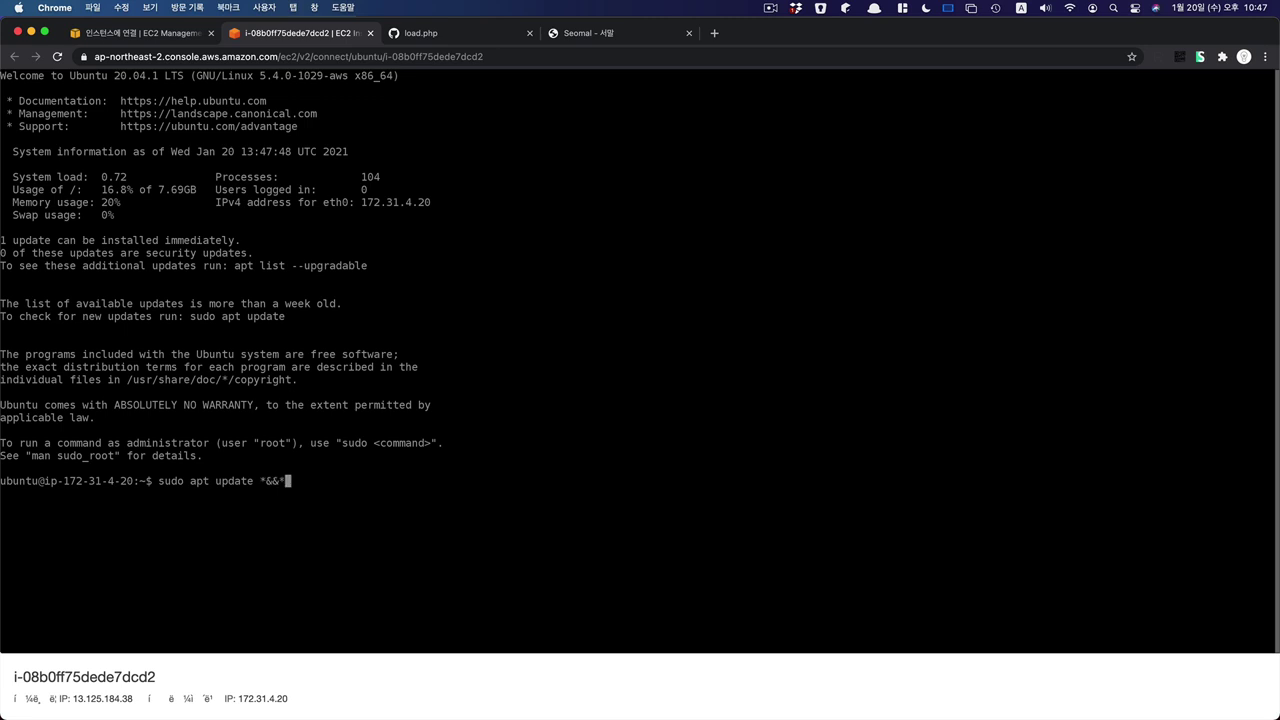
key("BackSpace")
key("BackSpace")
key("BackSpace")
key("BackSpace")
type("&& sudo apt install apache2")
key("Return")
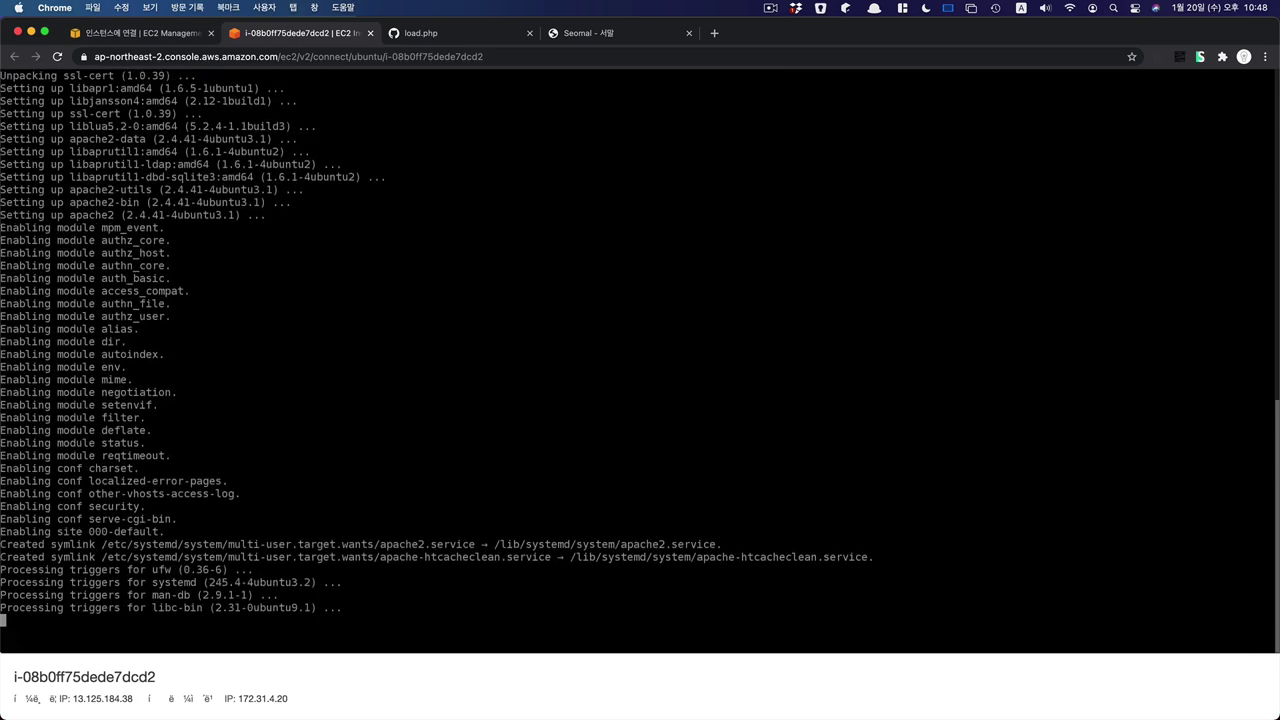
Copy the instance's public IPv4 address from its details and open it in a new browser tab.
key("super+1")
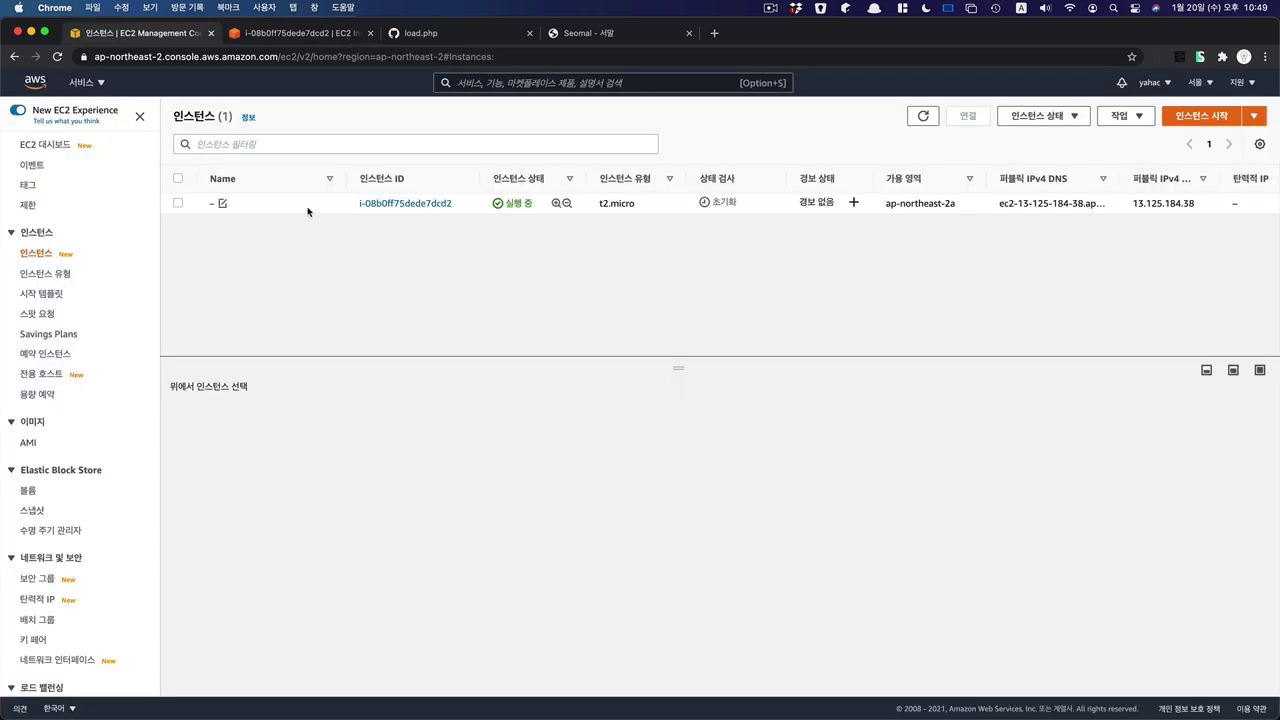
left_click(308, 207)
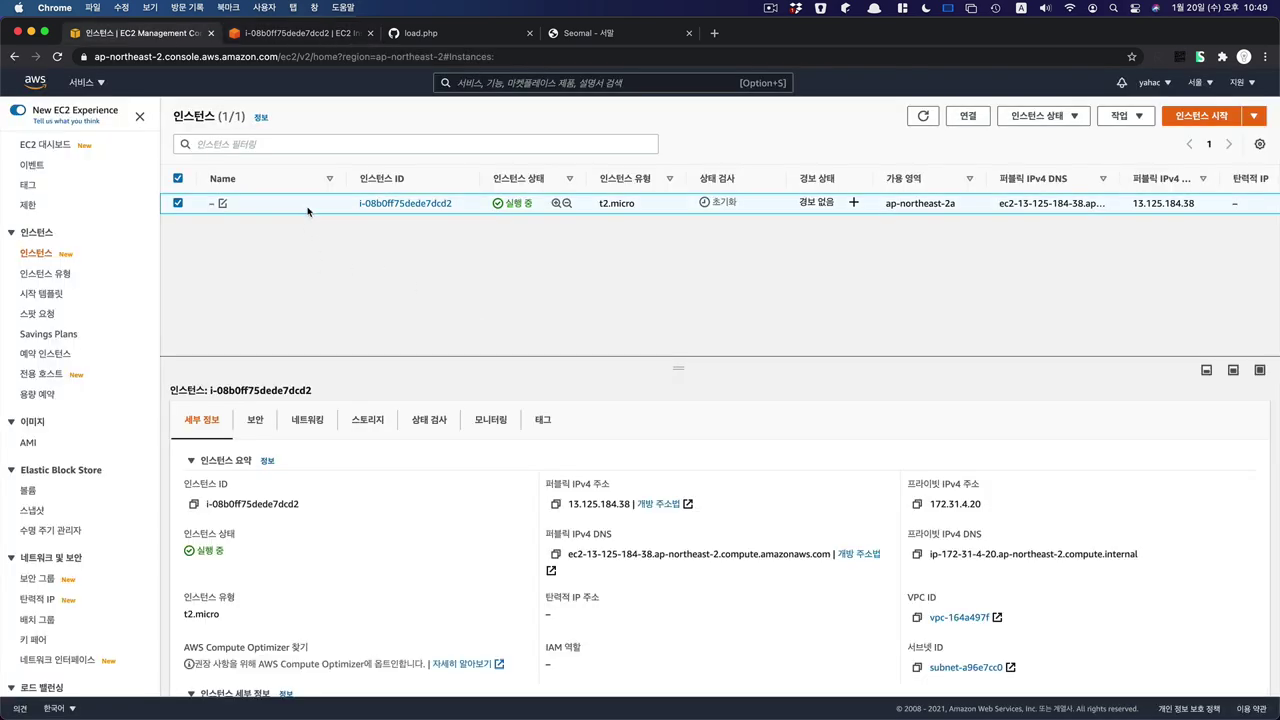
double_click(587, 503)
key("super+c")
key("super+t")
key("super+v")
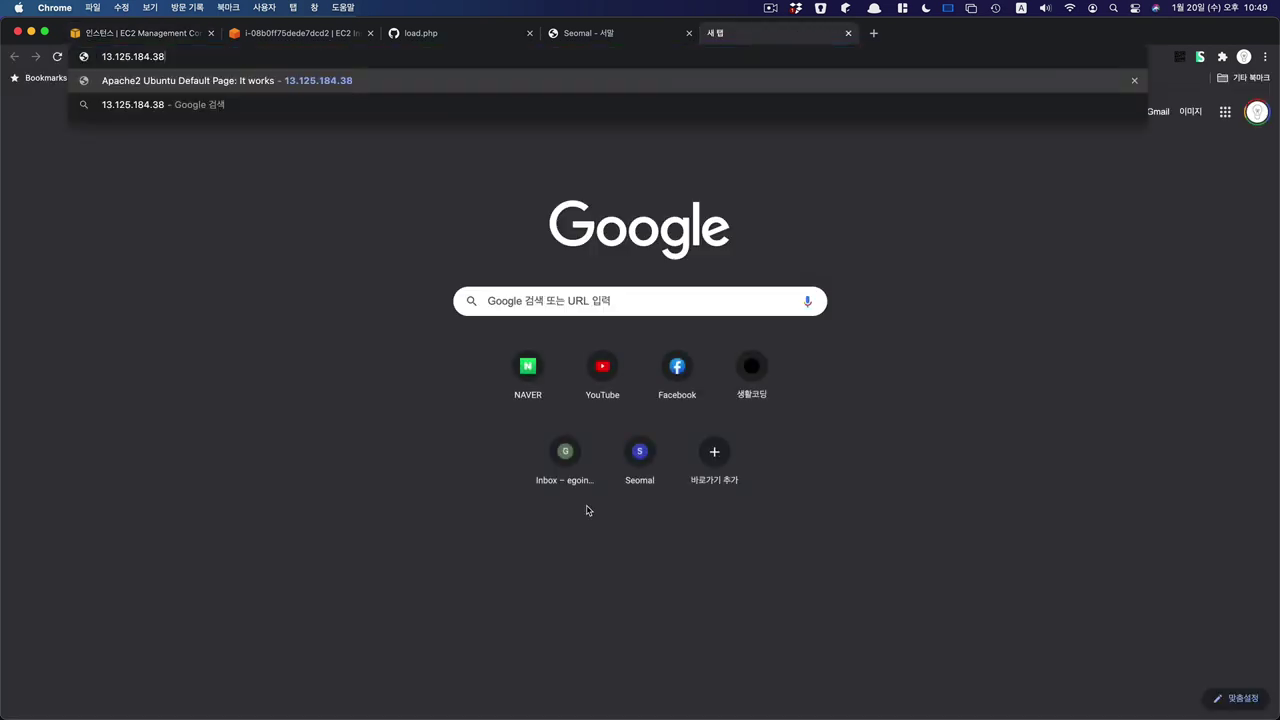
key("Return")
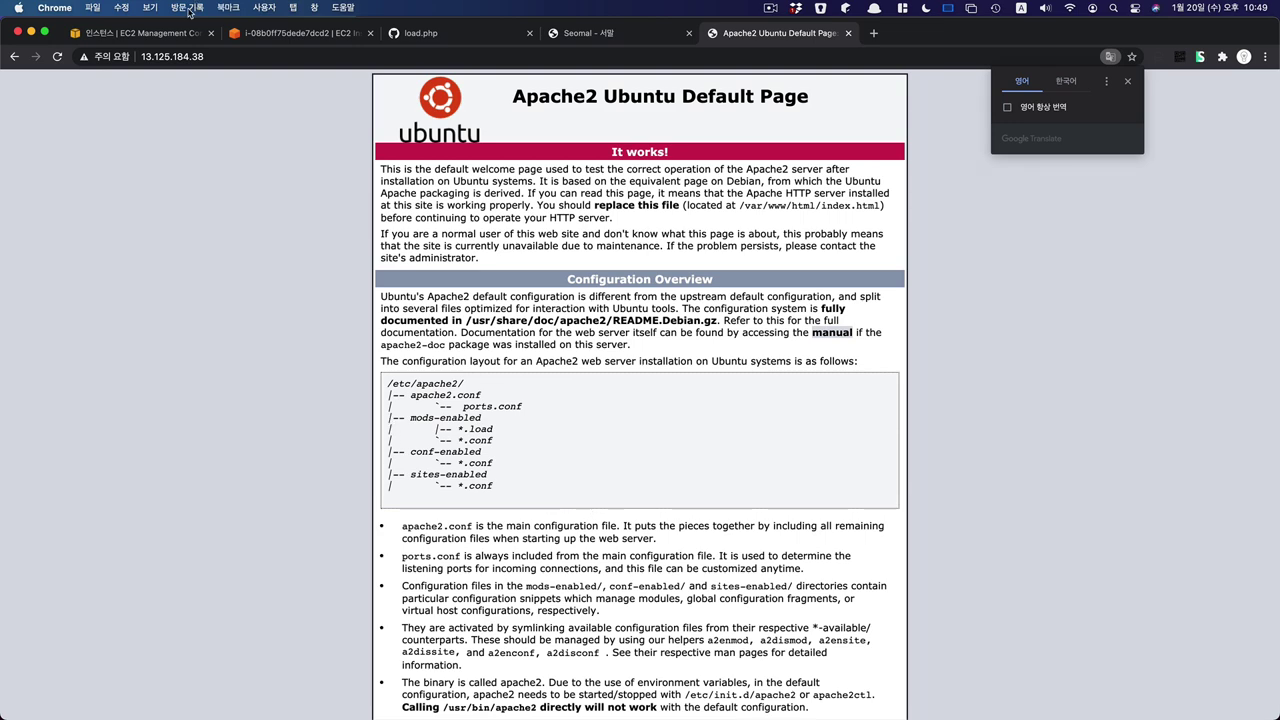
Create an image named my-web-server from the running EC2 instance.
left_click(130, 36)
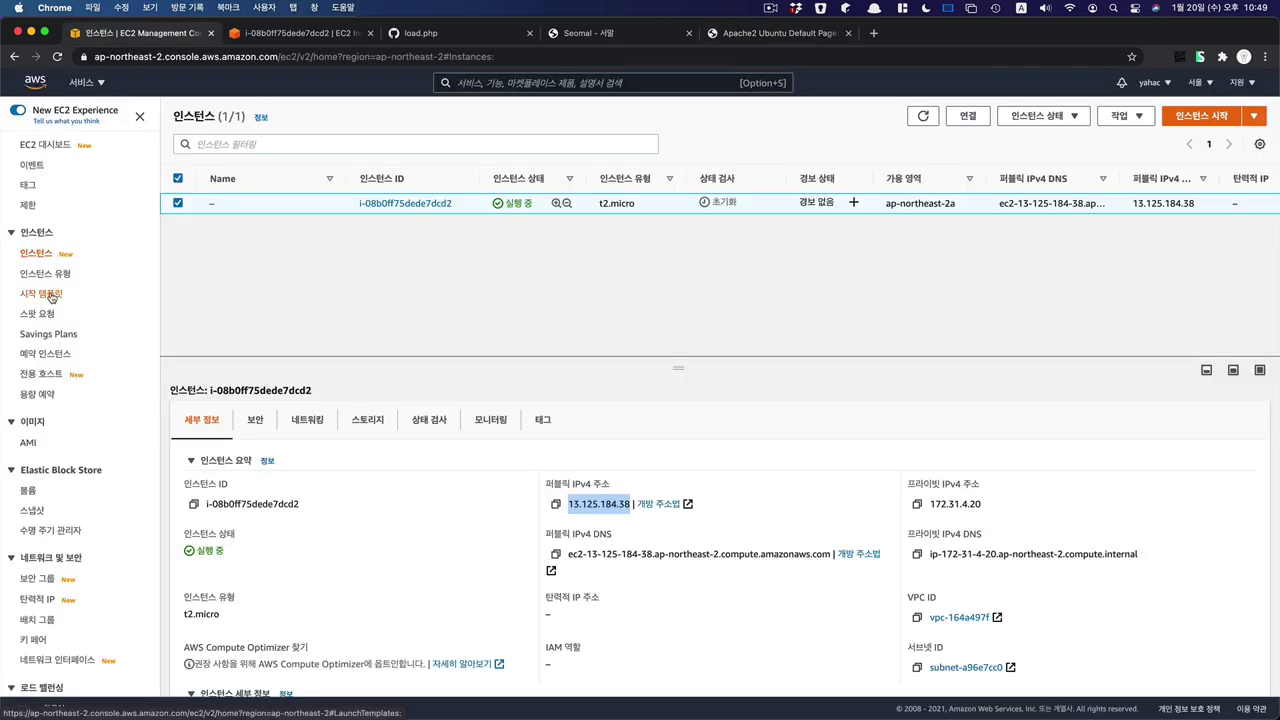
right_click(233, 212)
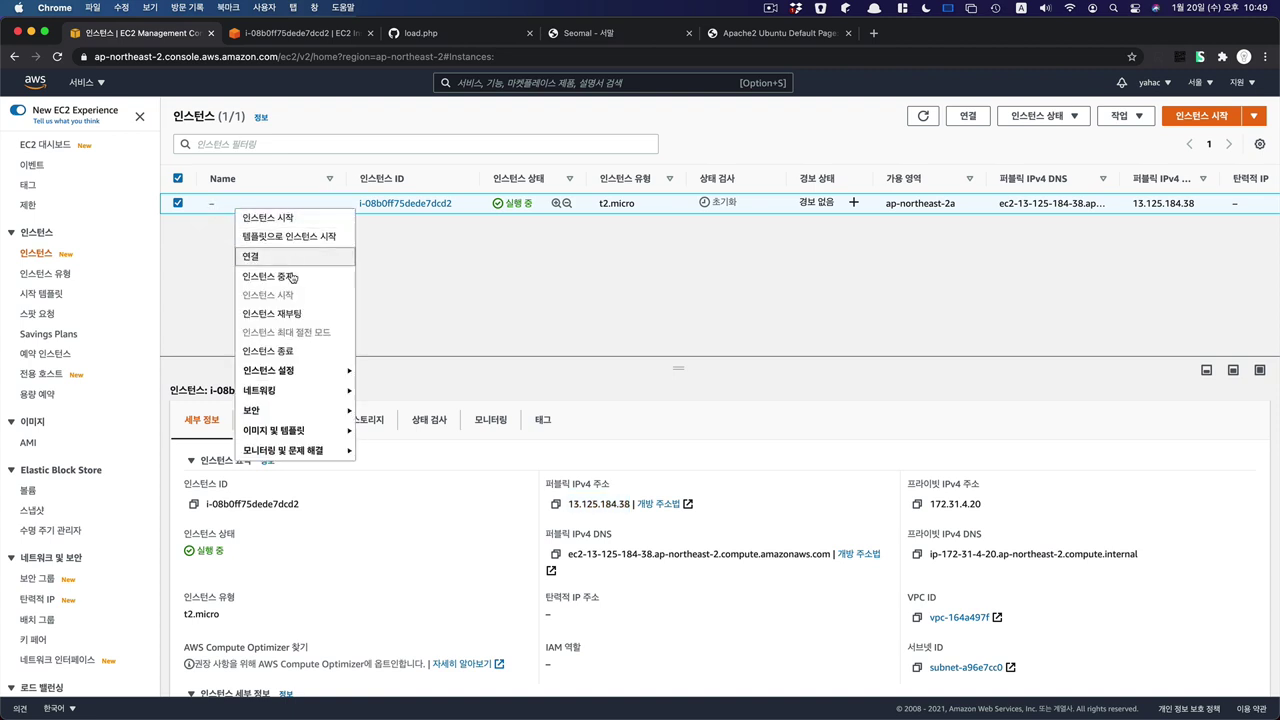
mouse_move(294, 433)
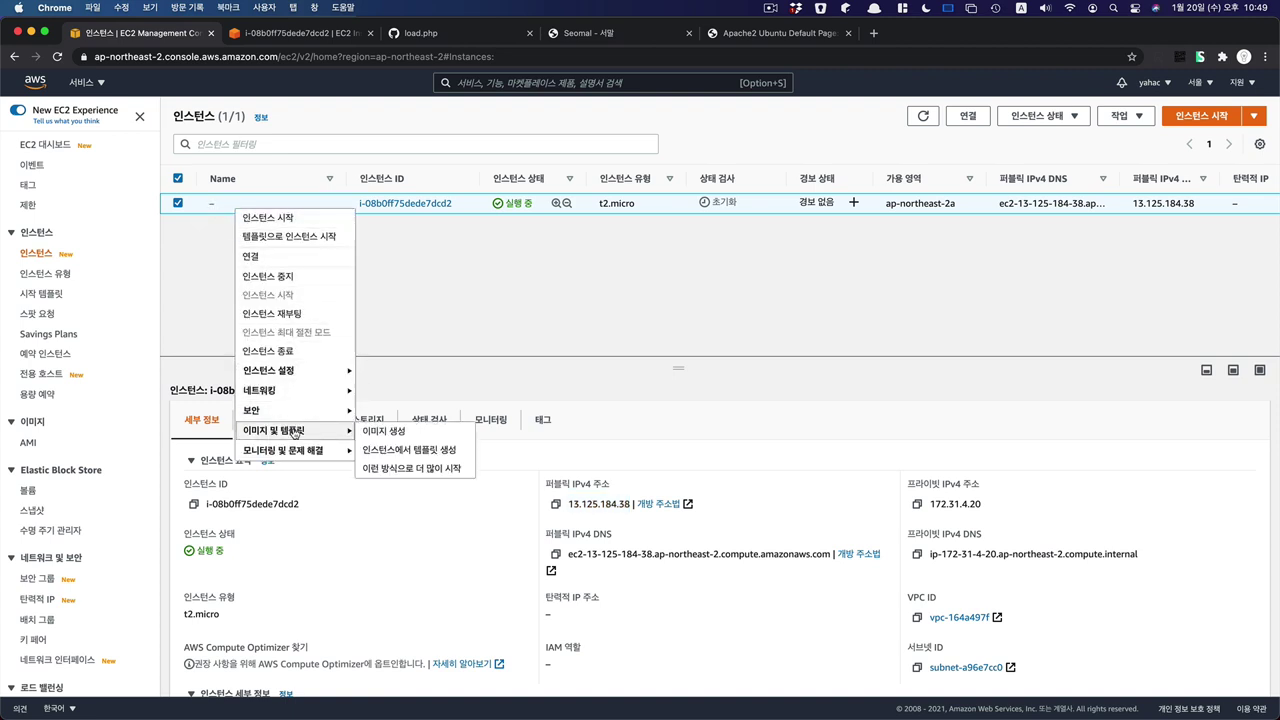
left_click(385, 433)
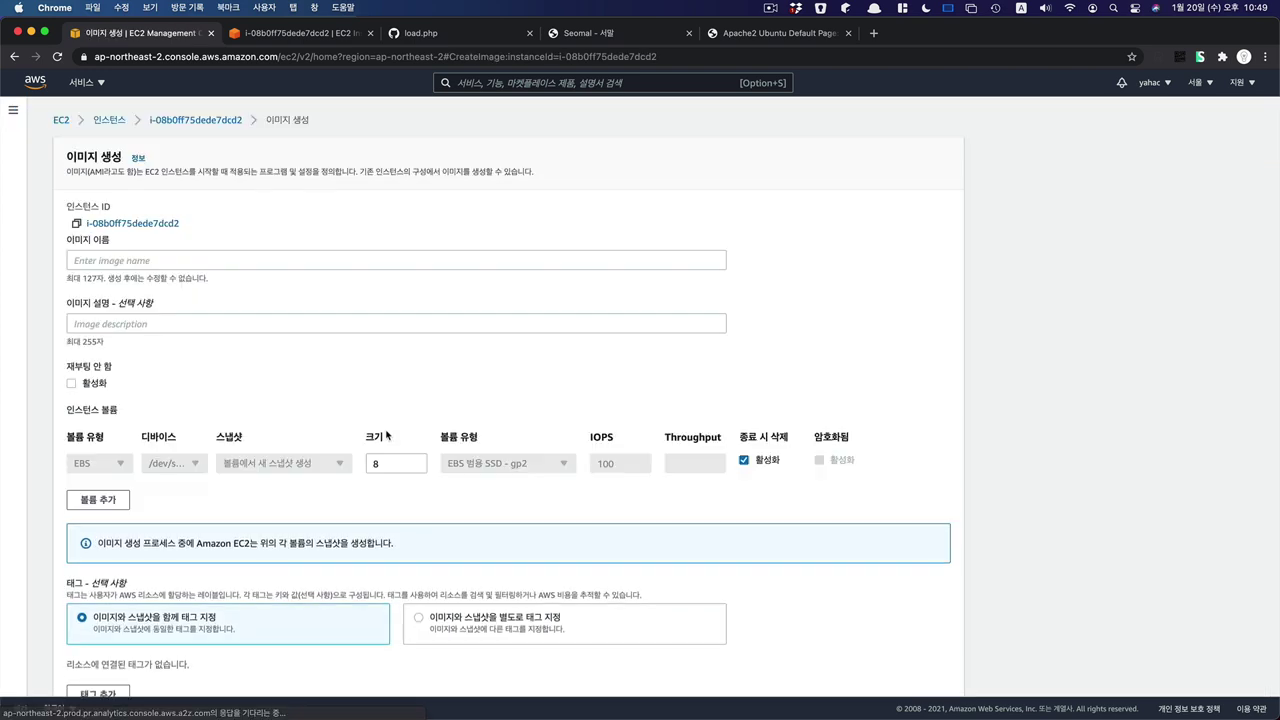
left_click(213, 260)
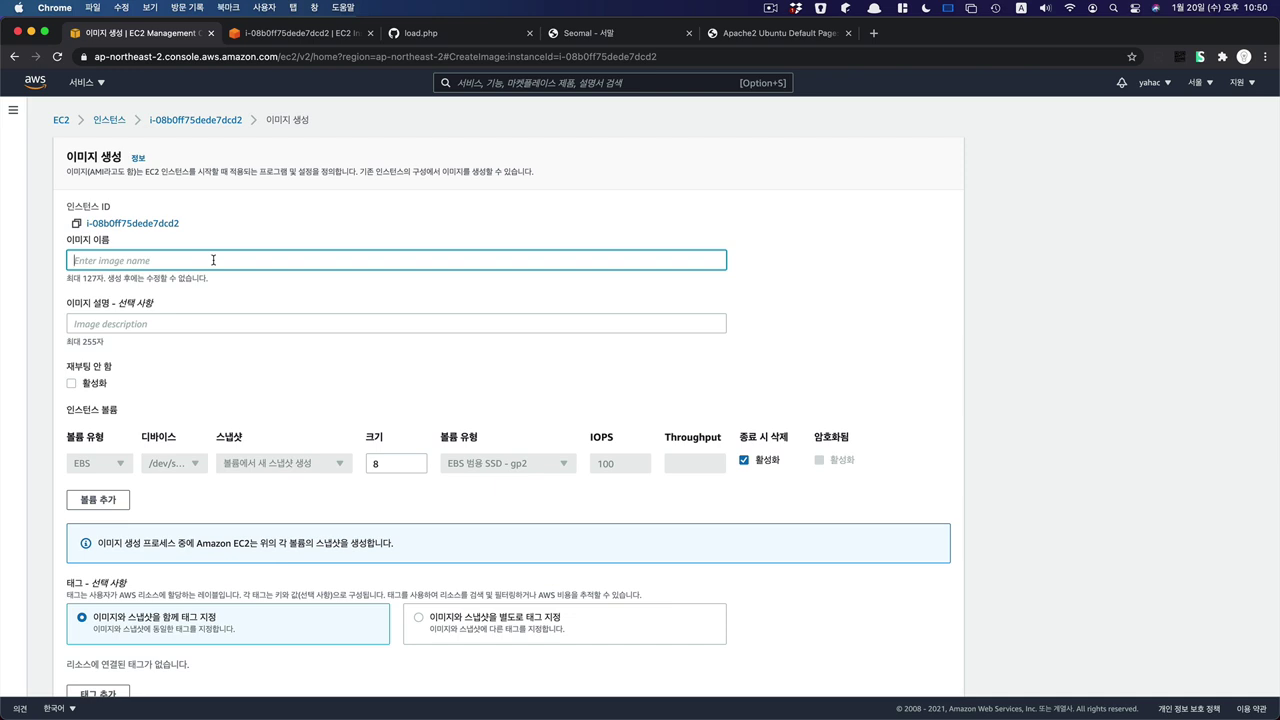
type("my-web-server")
scroll(229, 330, "down", 3)
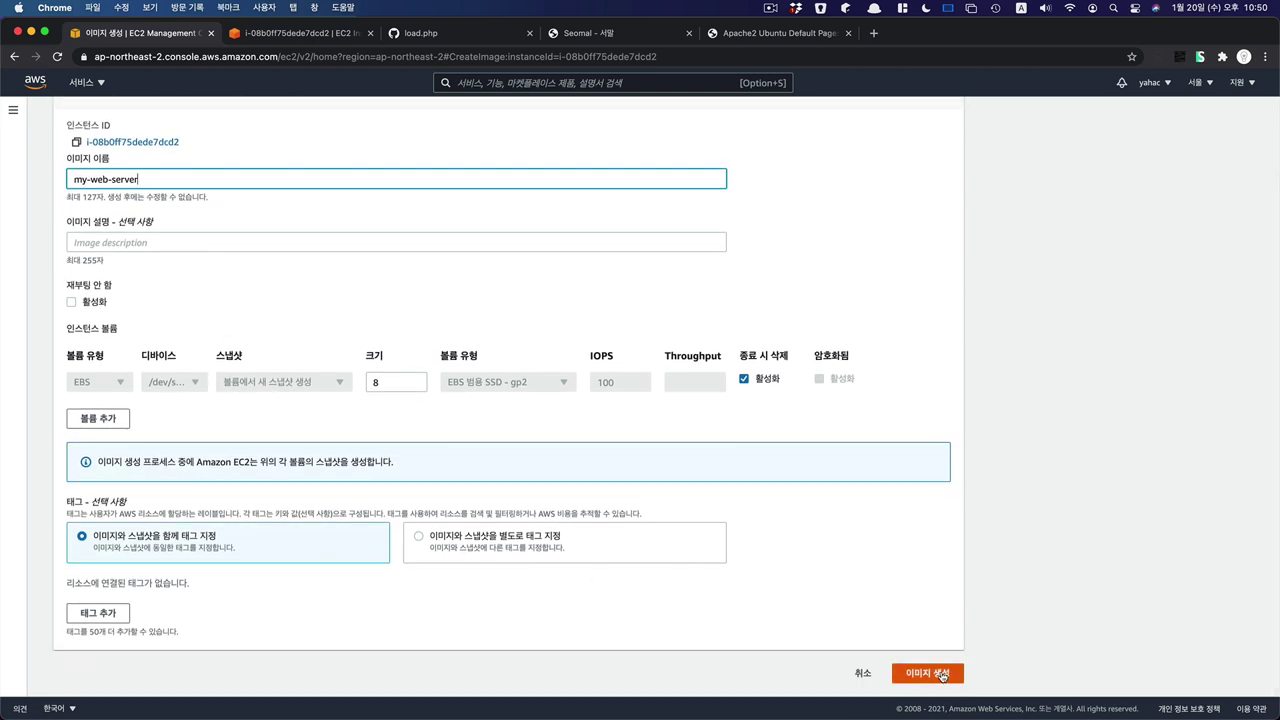
left_click(940, 674)
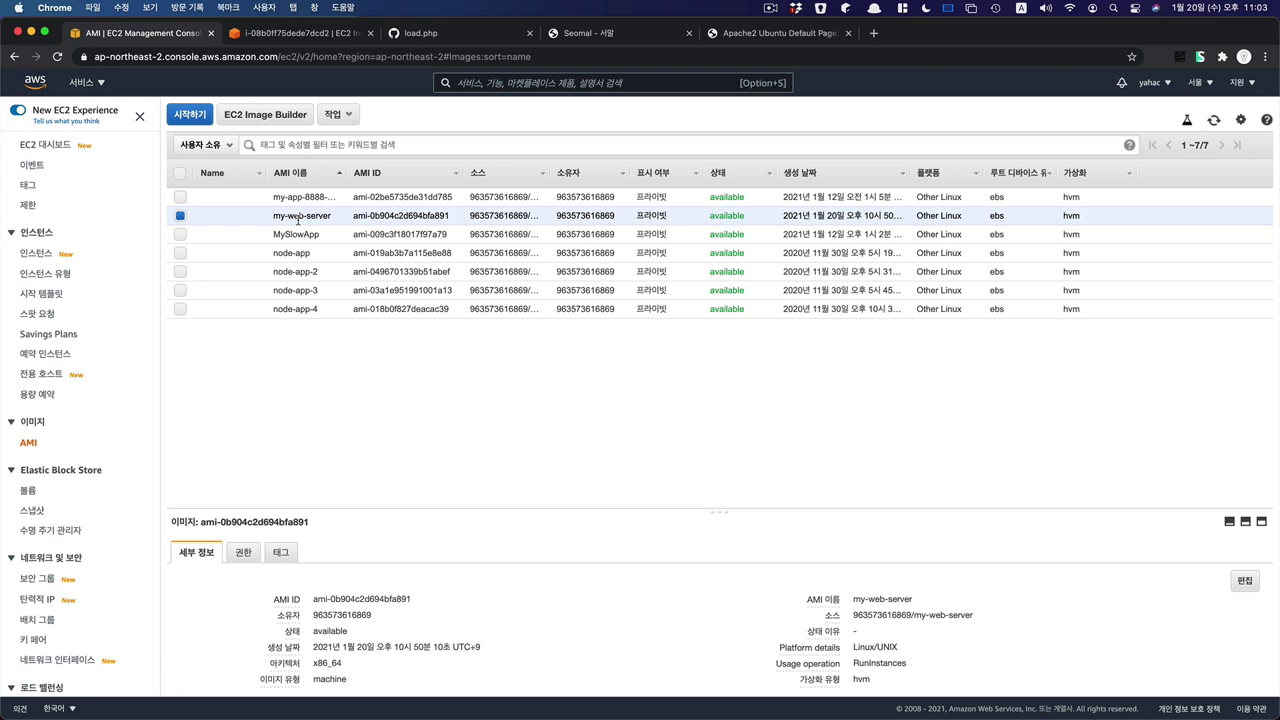
Start a new launch template and name it My-webserver-template.
left_click(32, 296)
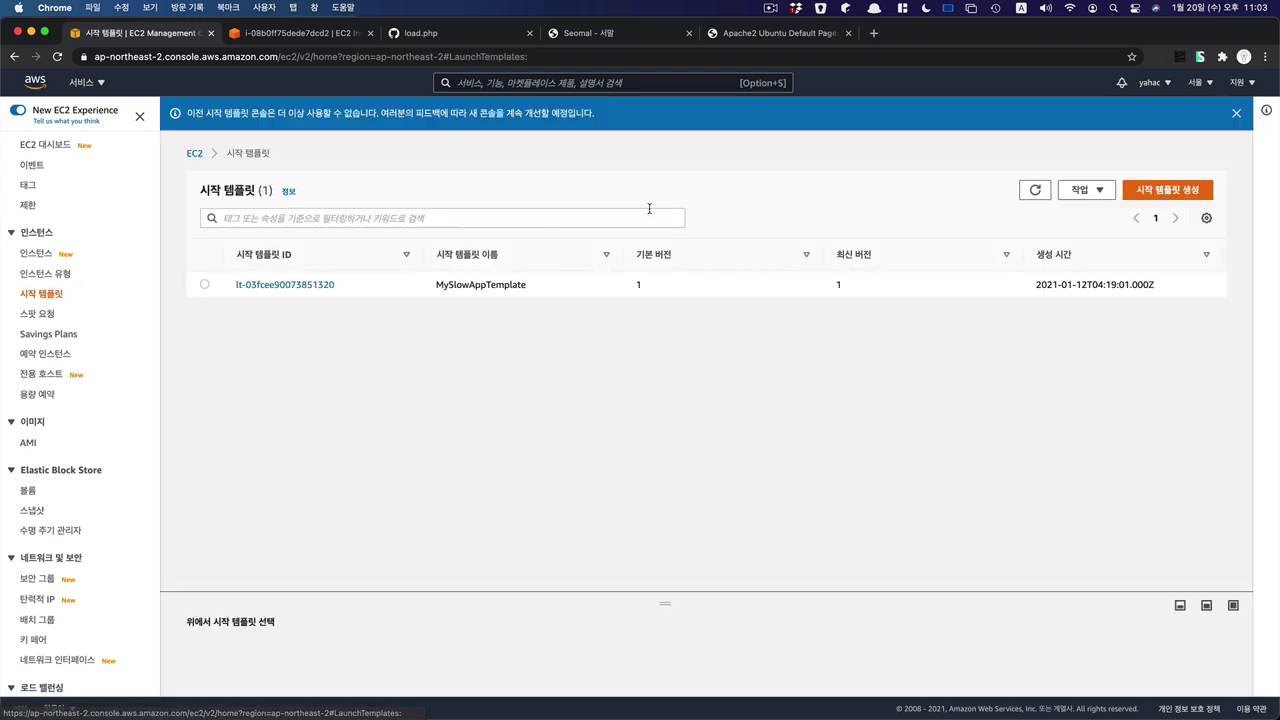
left_click(1145, 191)
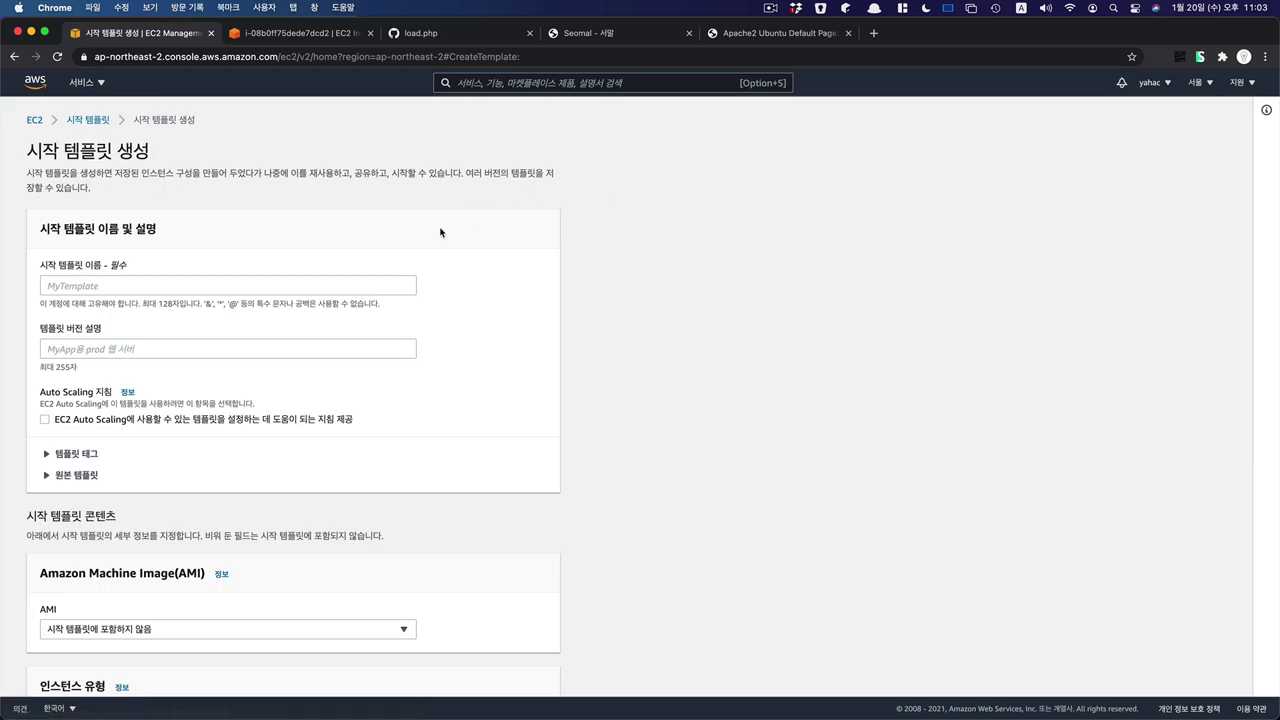
left_click(356, 287)
type("My")
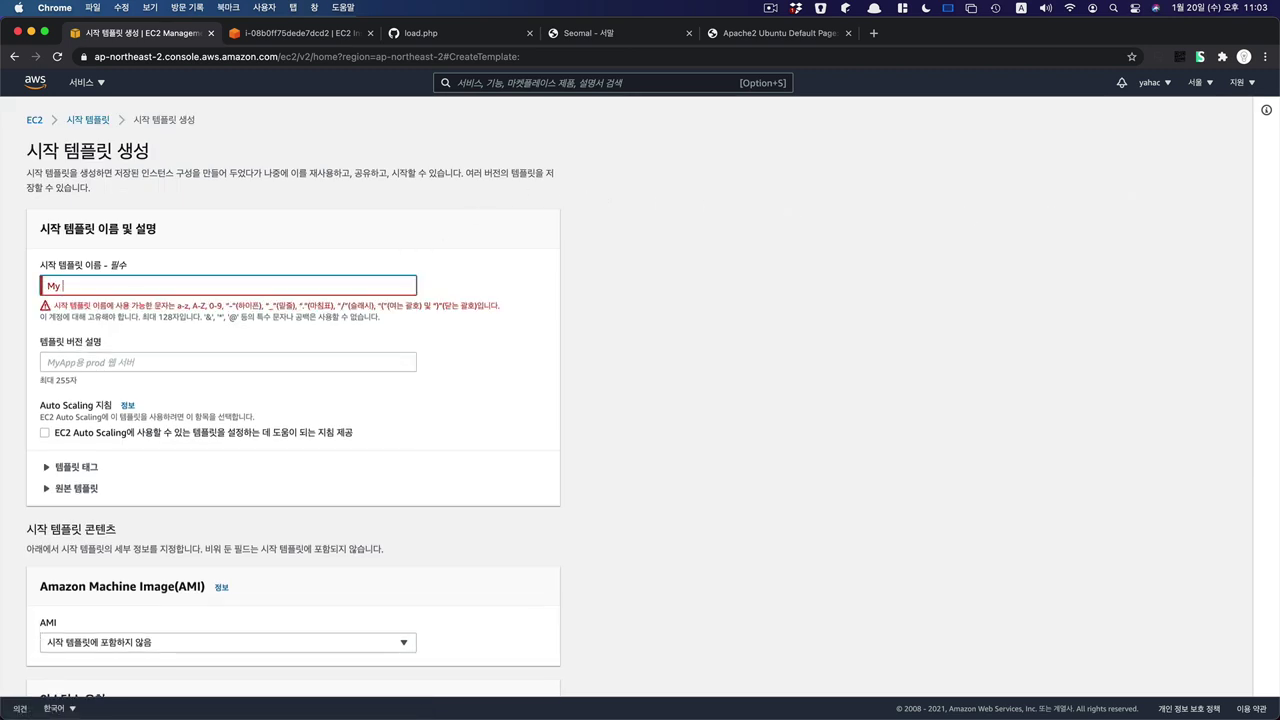
key("BackSpace")
type("-we")
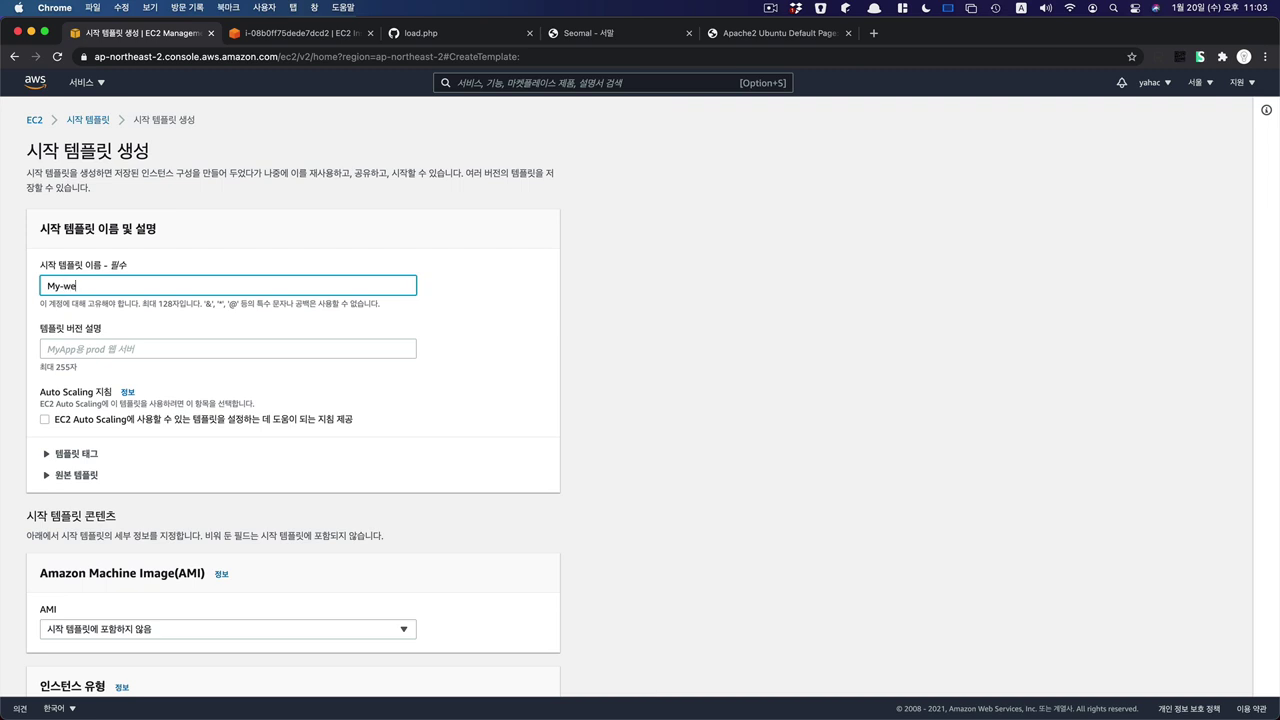
type("bserver-template")
Enable the guidance for using the launch template with EC2 Auto Scaling.
scroll(190, 345, "down", 1)
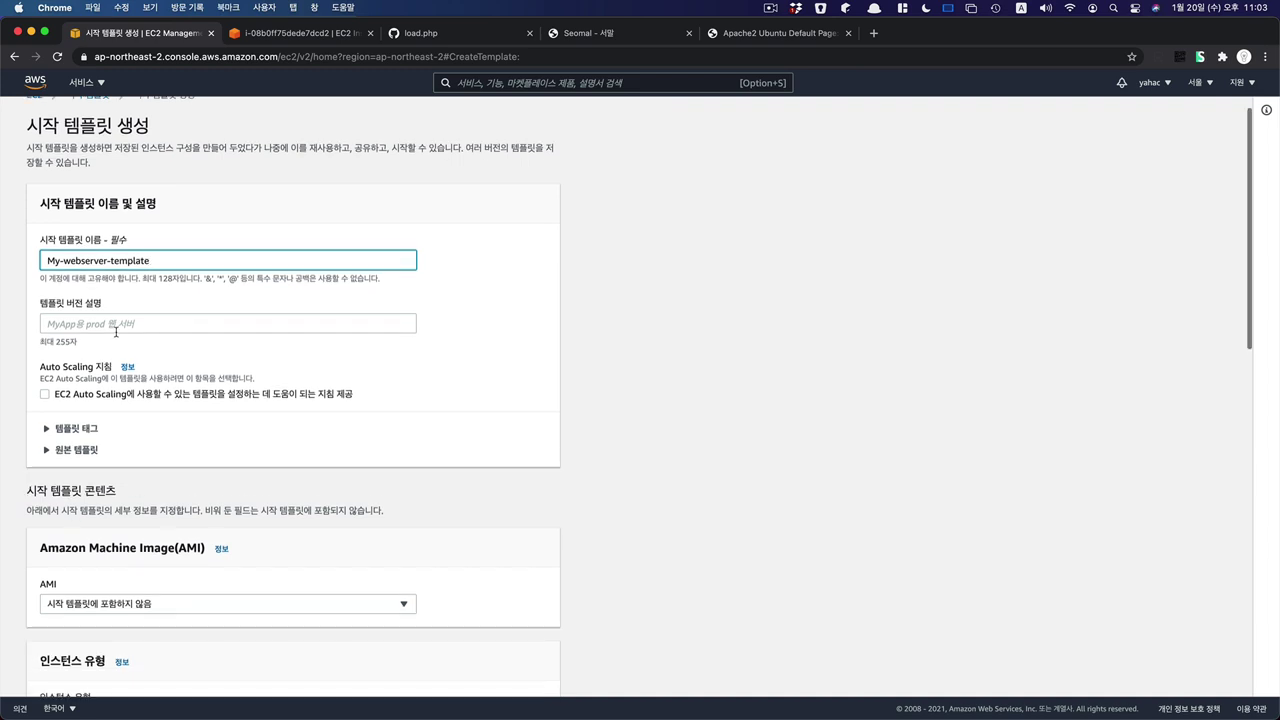
scroll(116, 334, "down", 1)
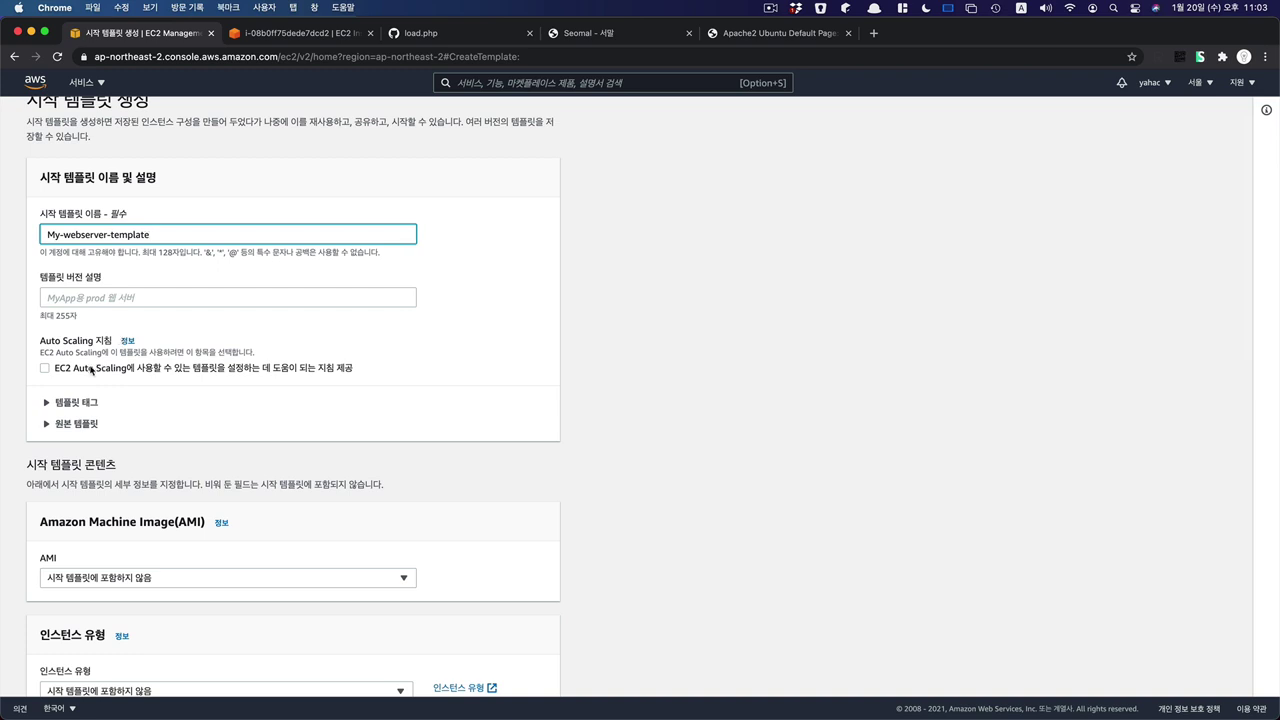
left_click(45, 368)
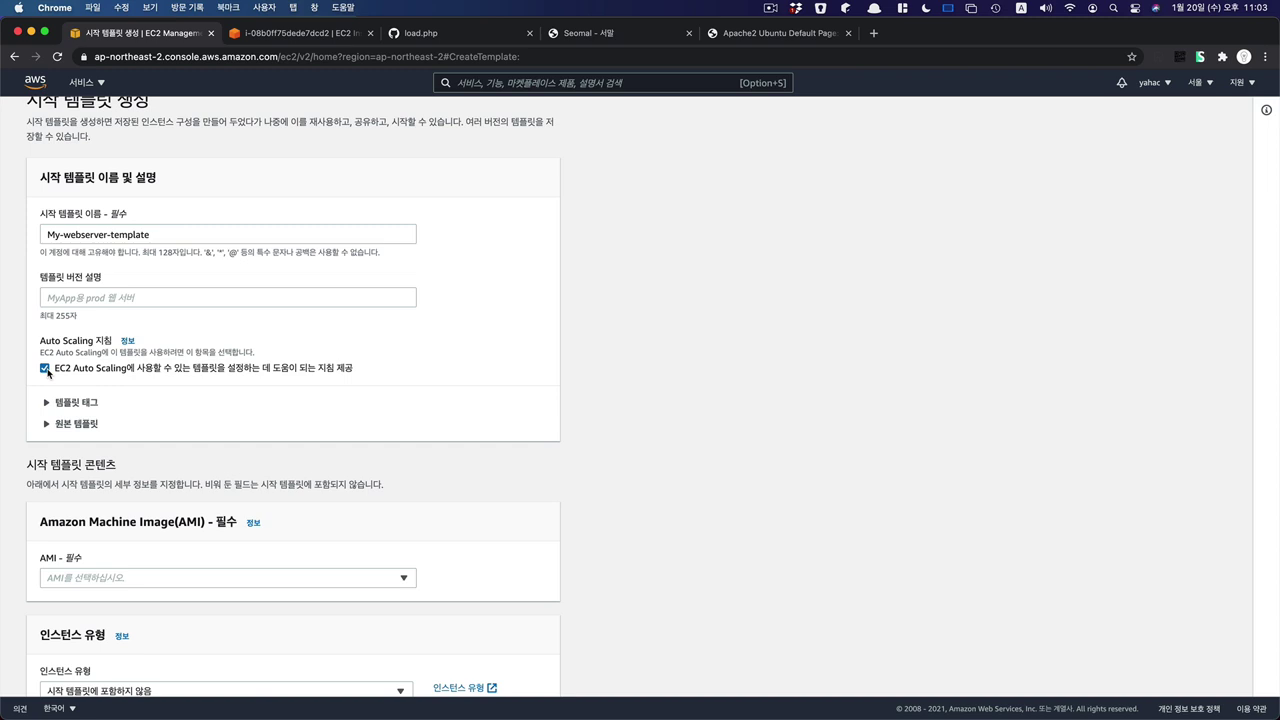
Turn off the EC2 Auto Scaling guidance and set the launch template's AMI to my-web-server.
left_click(45, 368)
scroll(89, 295, "down", 3)
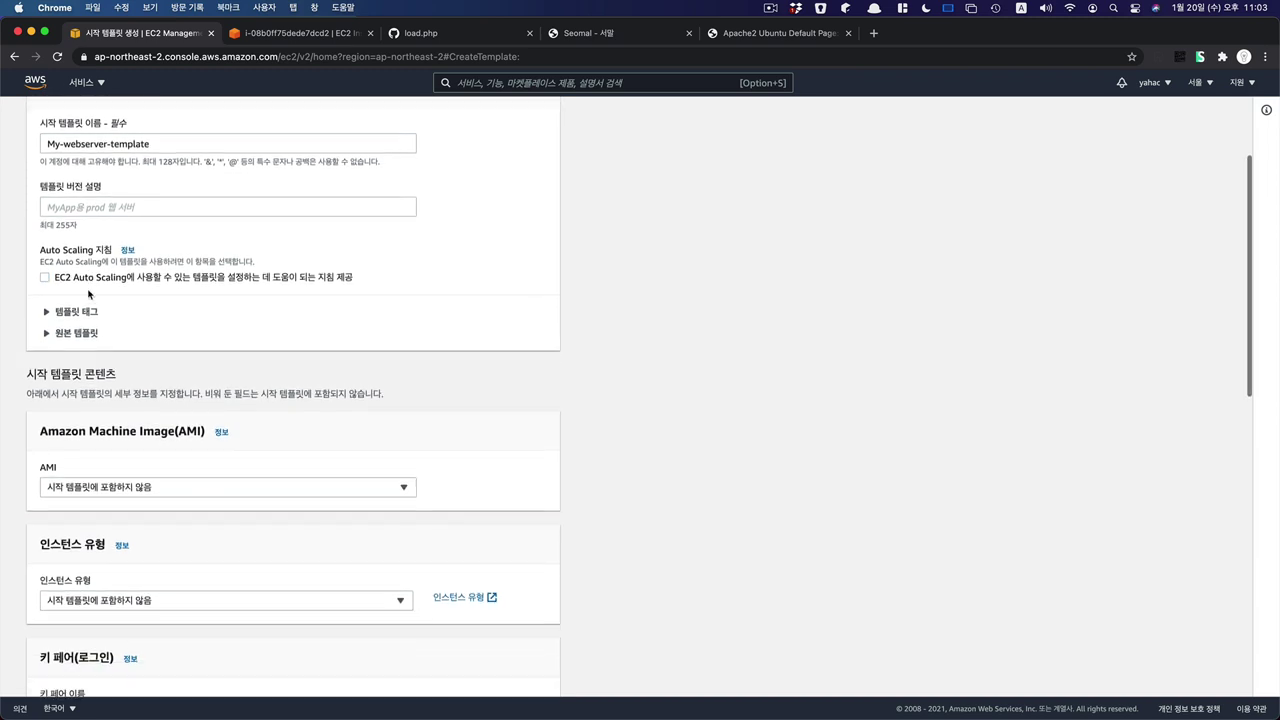
scroll(89, 295, "down", 4)
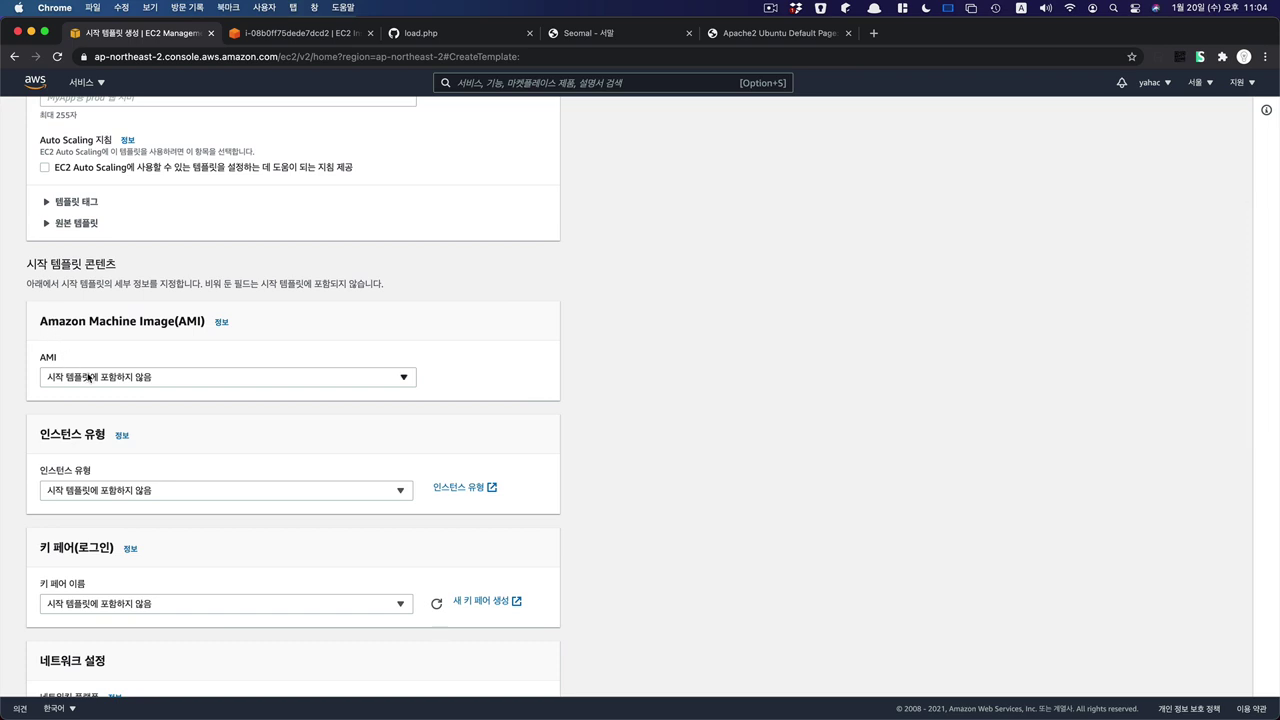
left_click(89, 378)
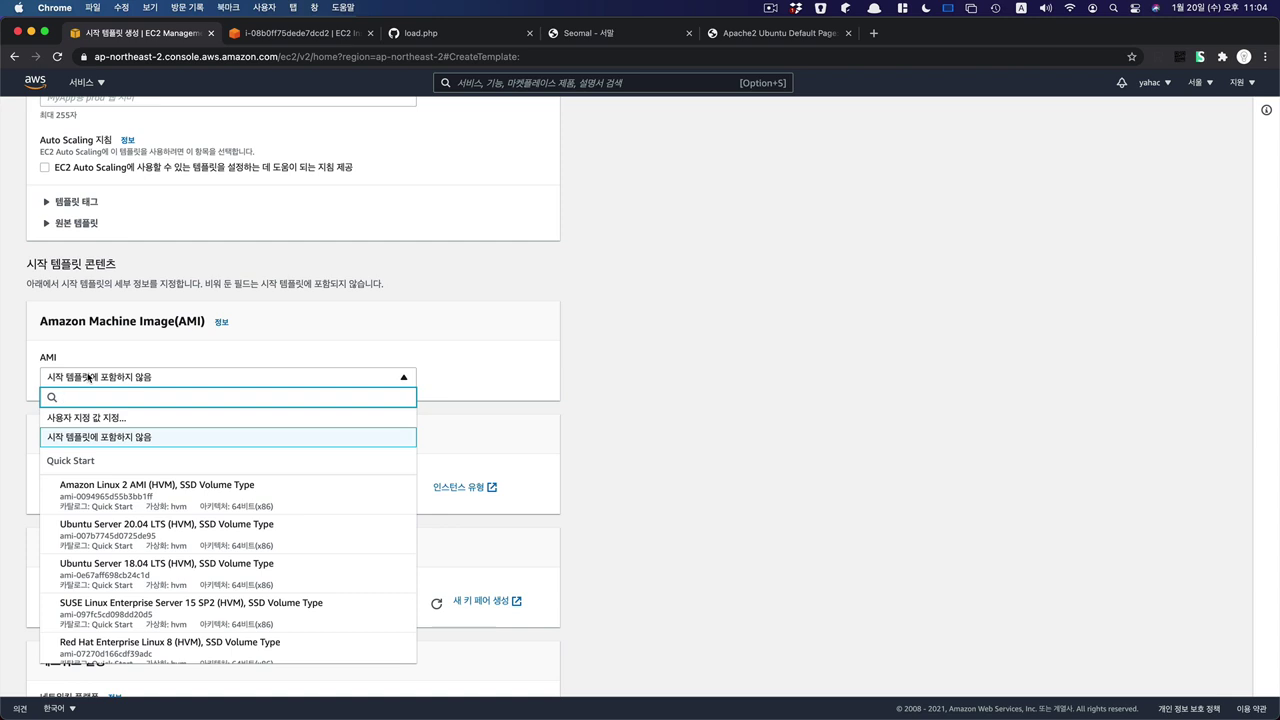
type("my")
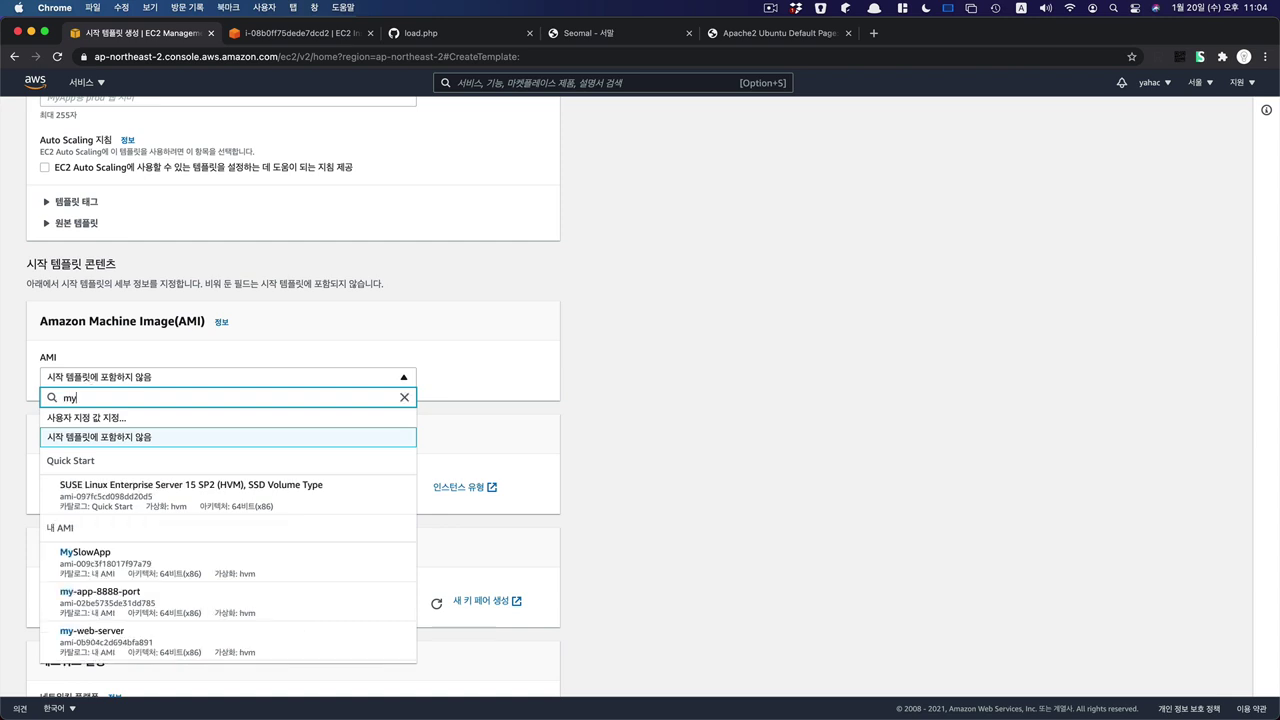
key("Down")
key("Down")
key("Down")
key("Down")
key("Down")
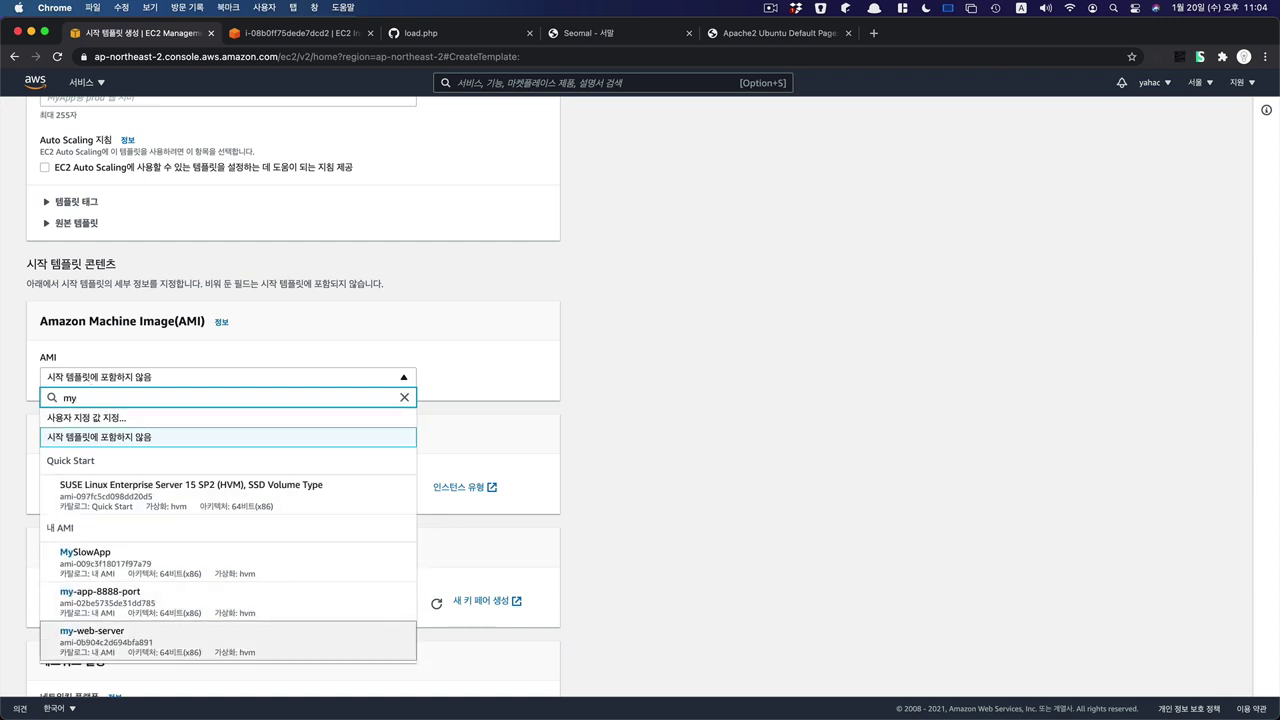
key("Return")
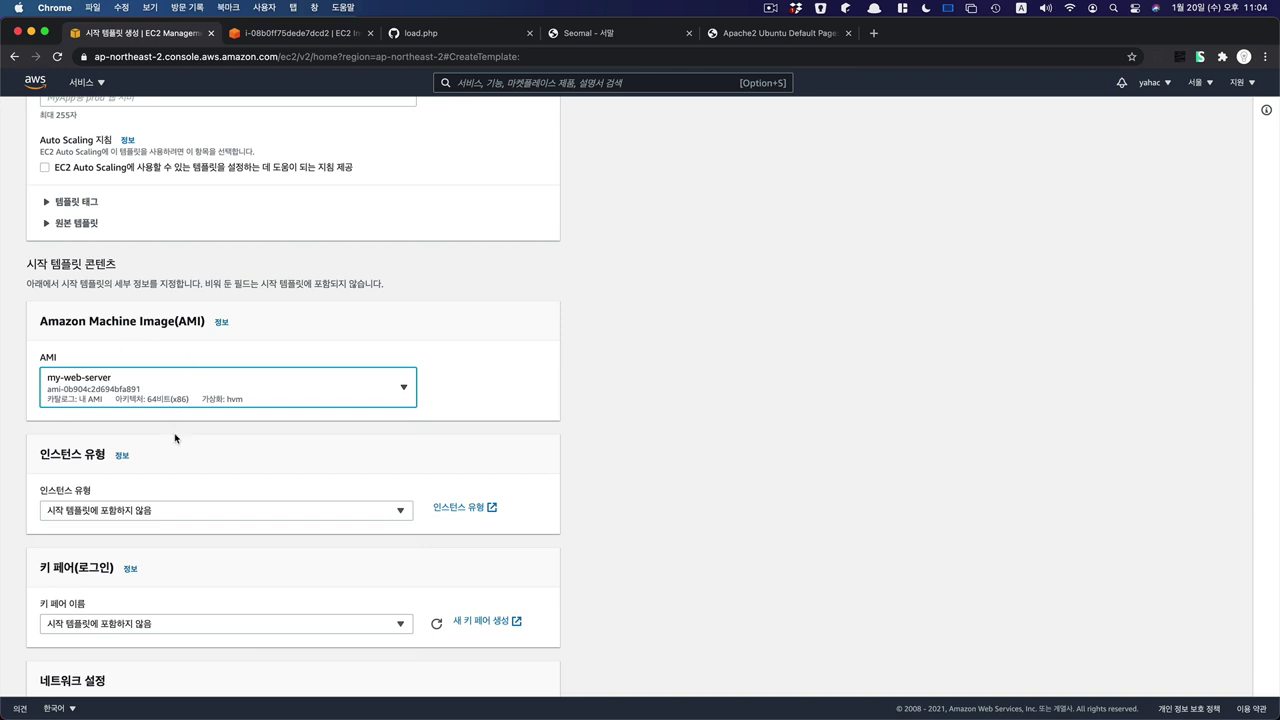
Set the template's instance type to t2.nano and its key pair to yahac.
left_click(154, 512)
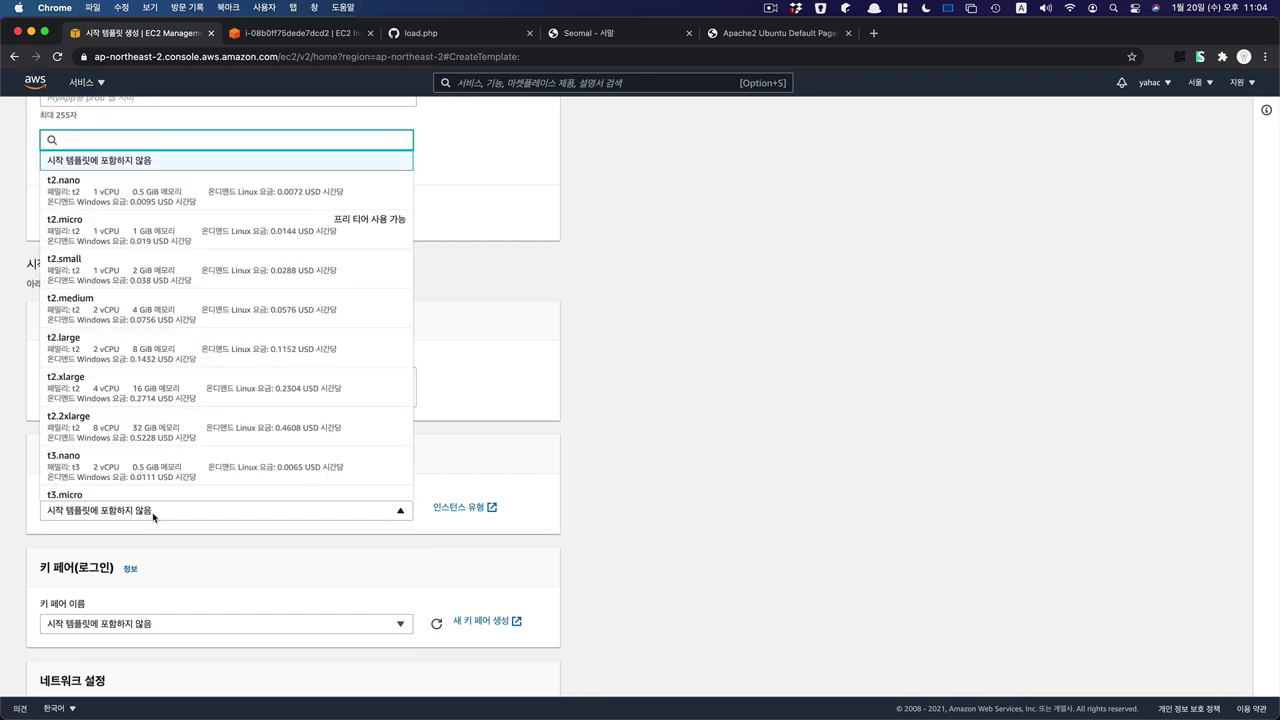
left_click(166, 205)
scroll(346, 426, "down", 2)
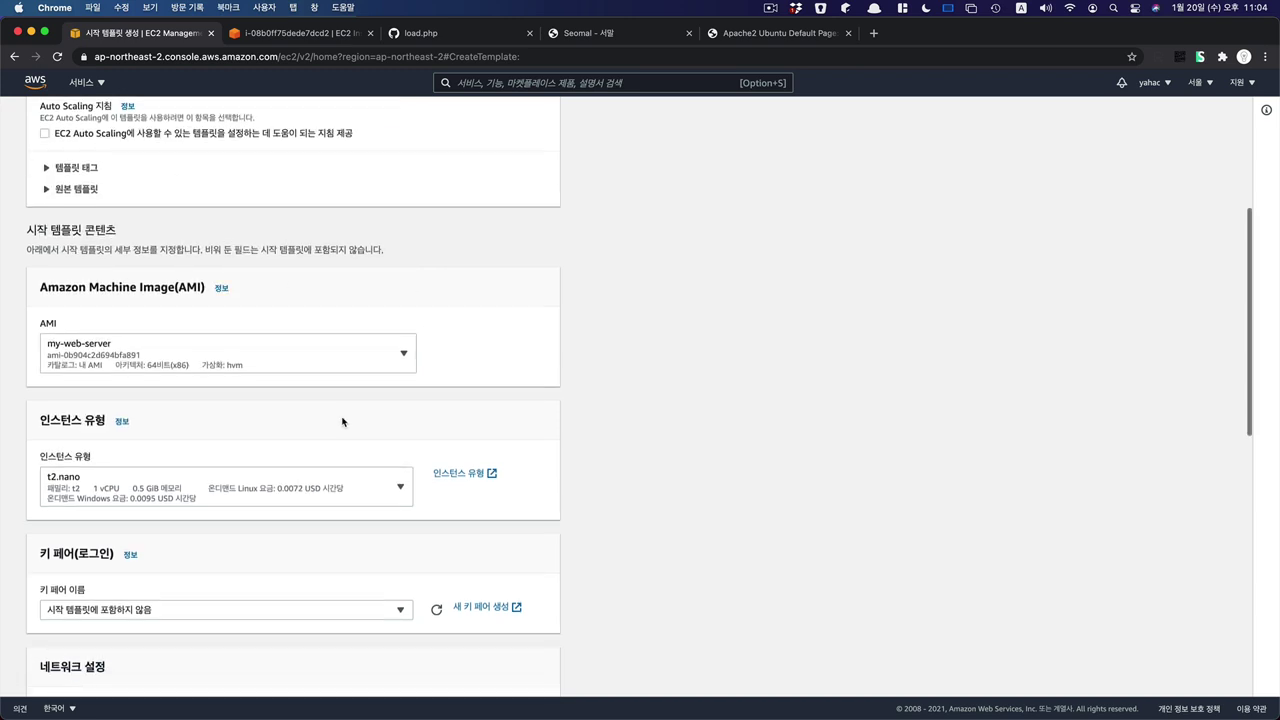
scroll(342, 421, "down", 3)
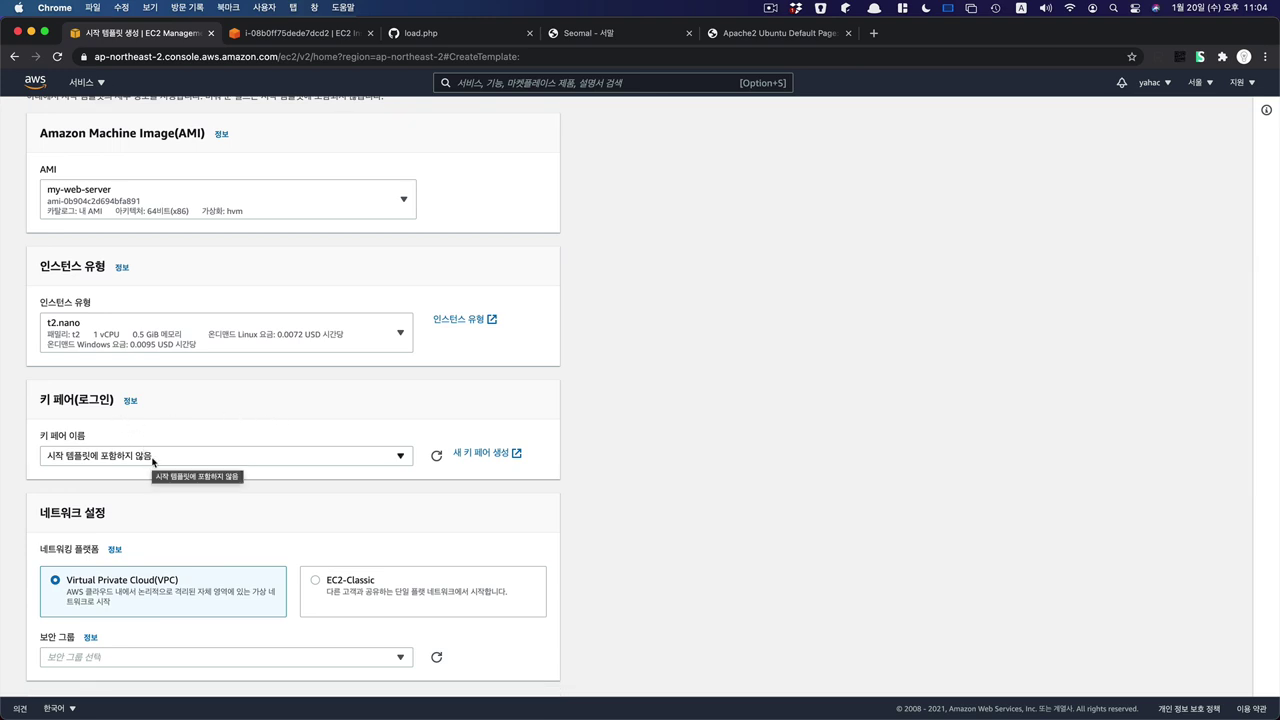
left_click(153, 458)
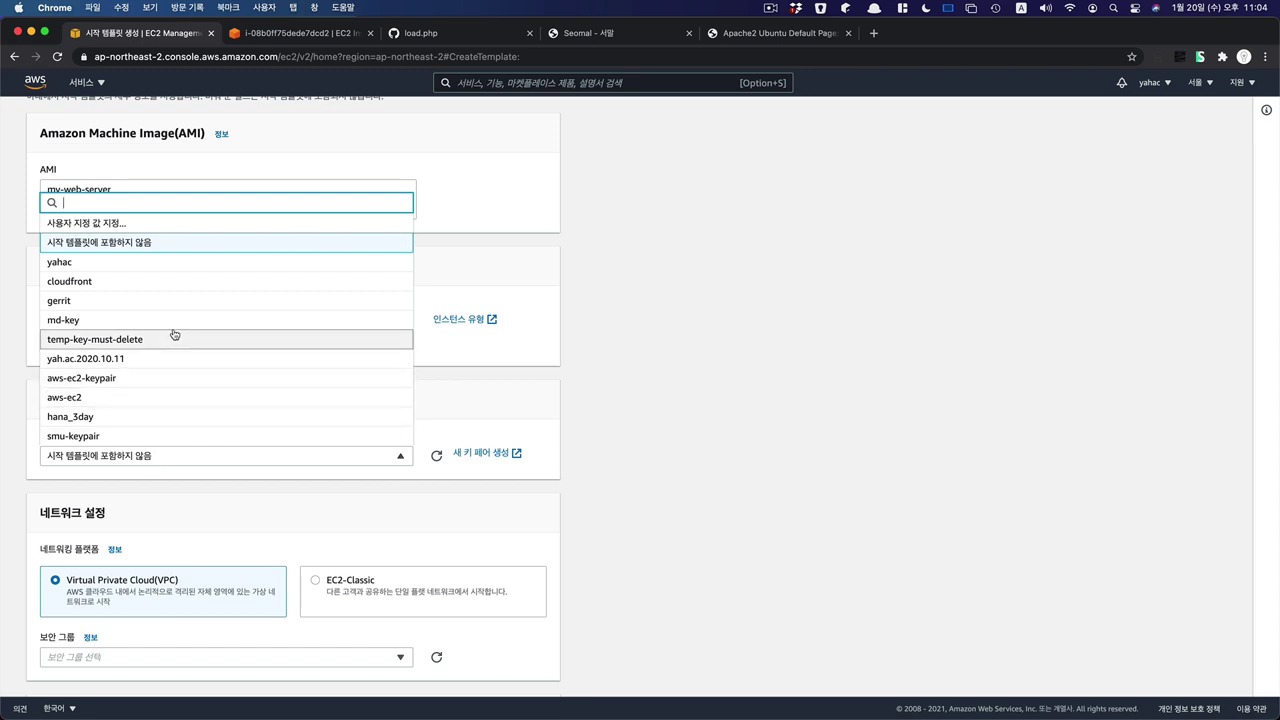
left_click(183, 261)
Review the template's network, storage, tag and interface settings and the list of available security groups.
scroll(581, 495, "down", 3)
scroll(581, 485, "down", 5)
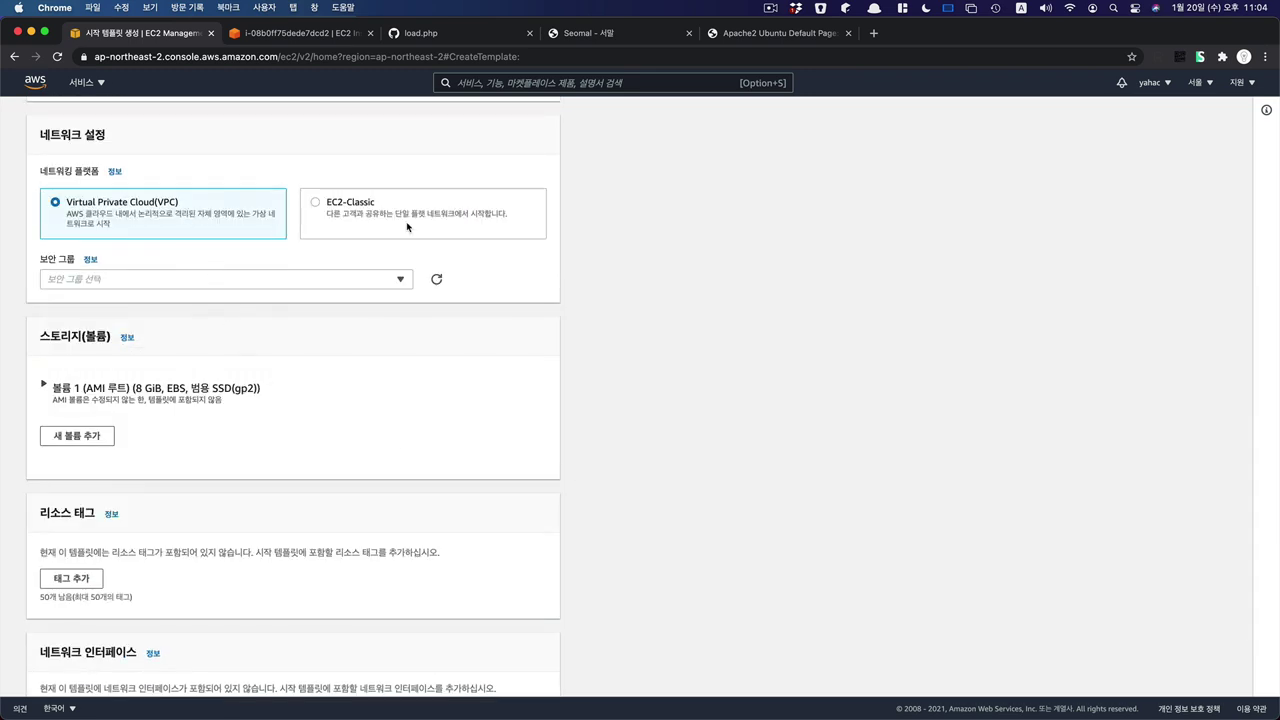
scroll(403, 231, "down", 3)
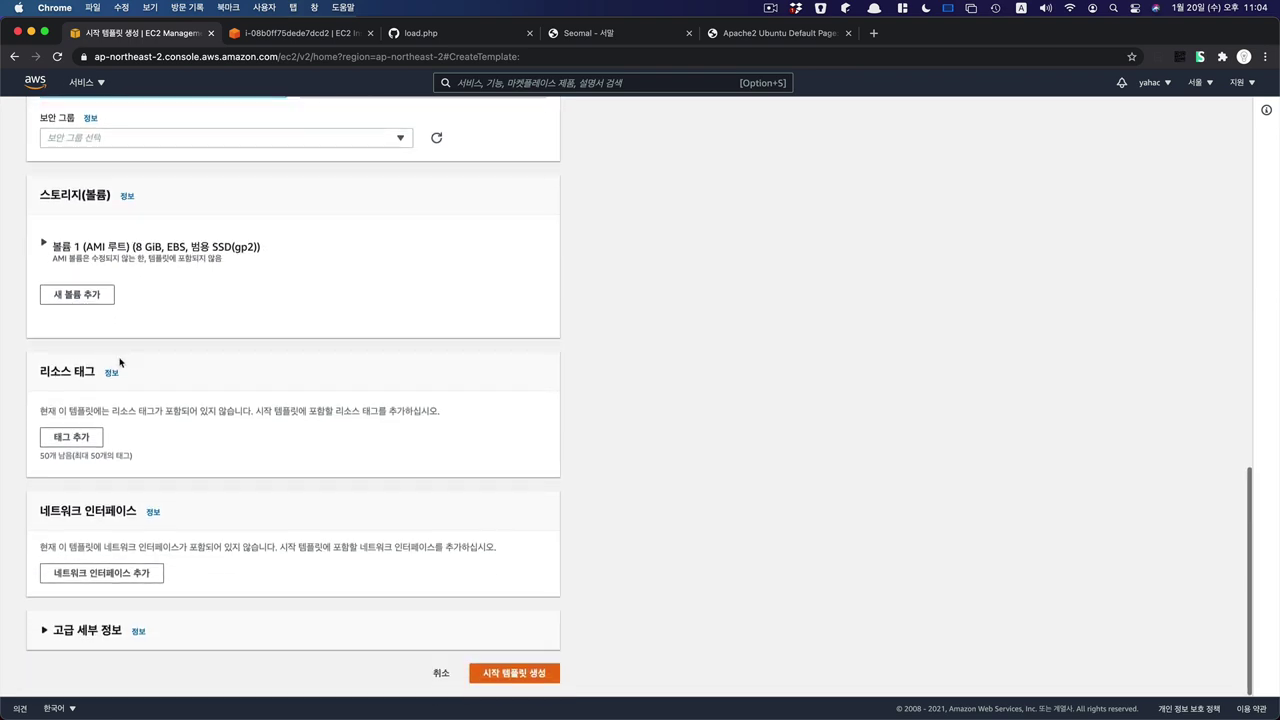
scroll(186, 326, "up", 5)
scroll(186, 326, "up", 1)
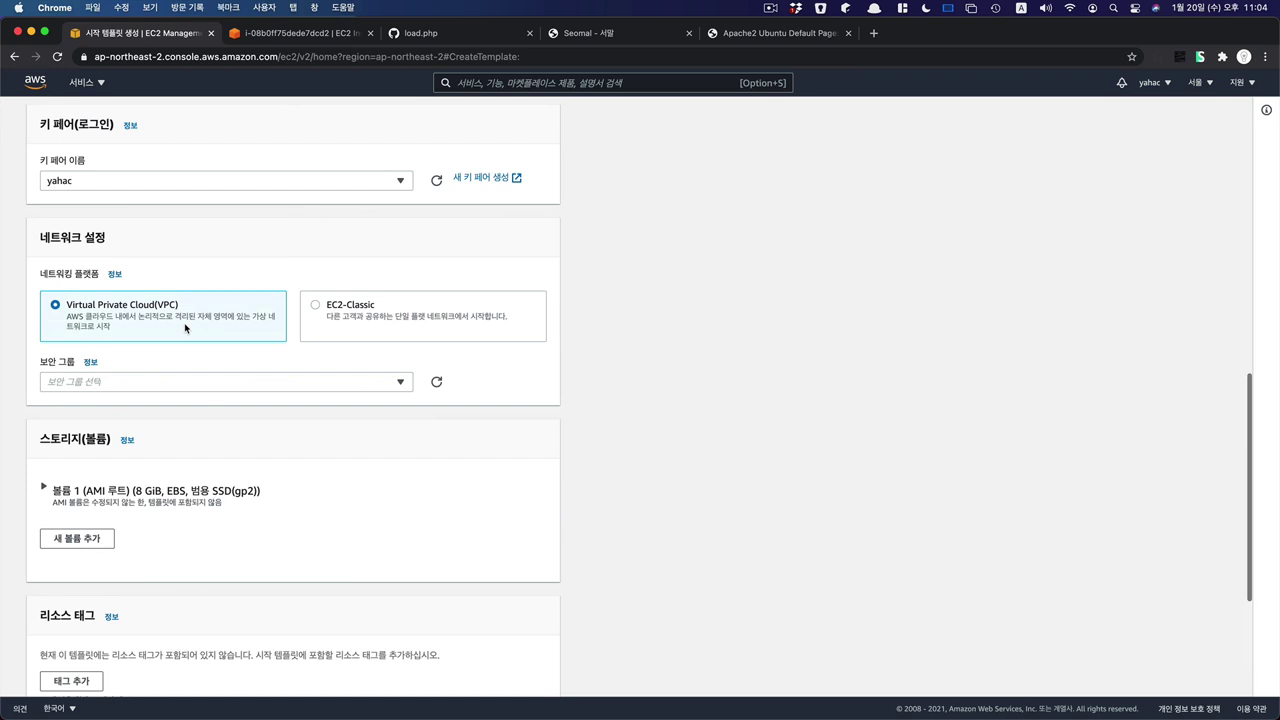
left_click(155, 386)
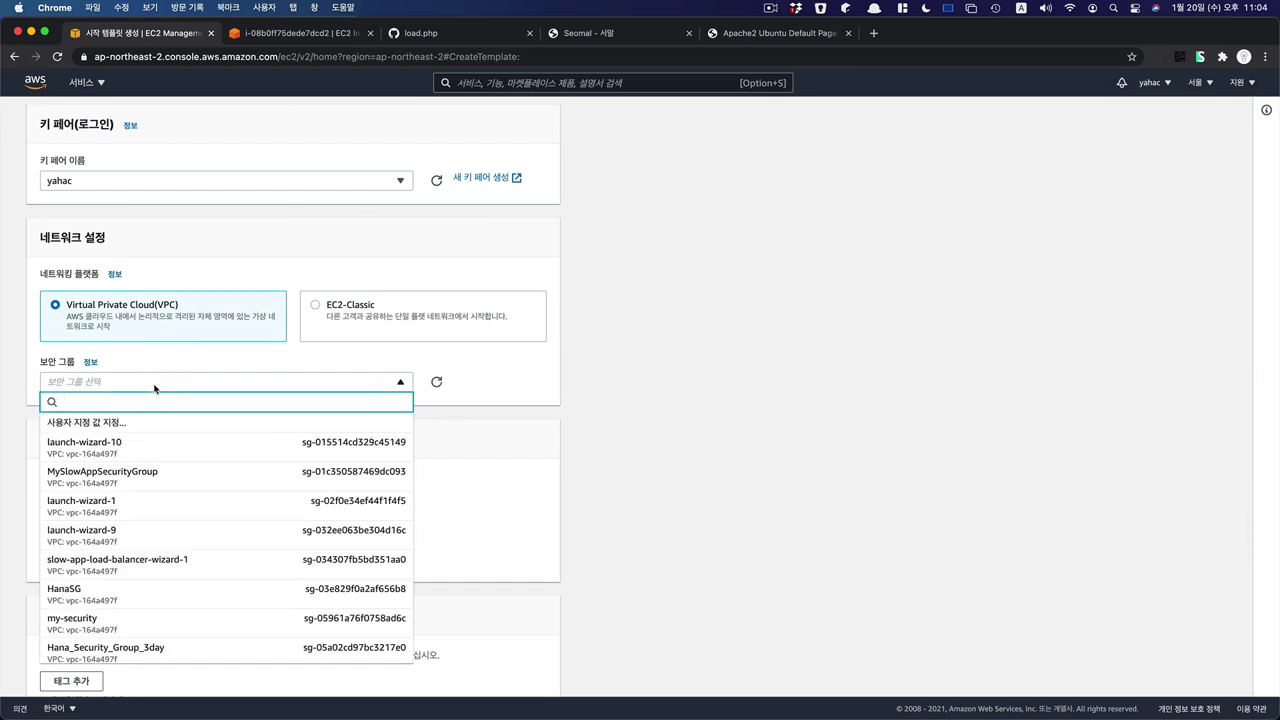
left_click(155, 386)
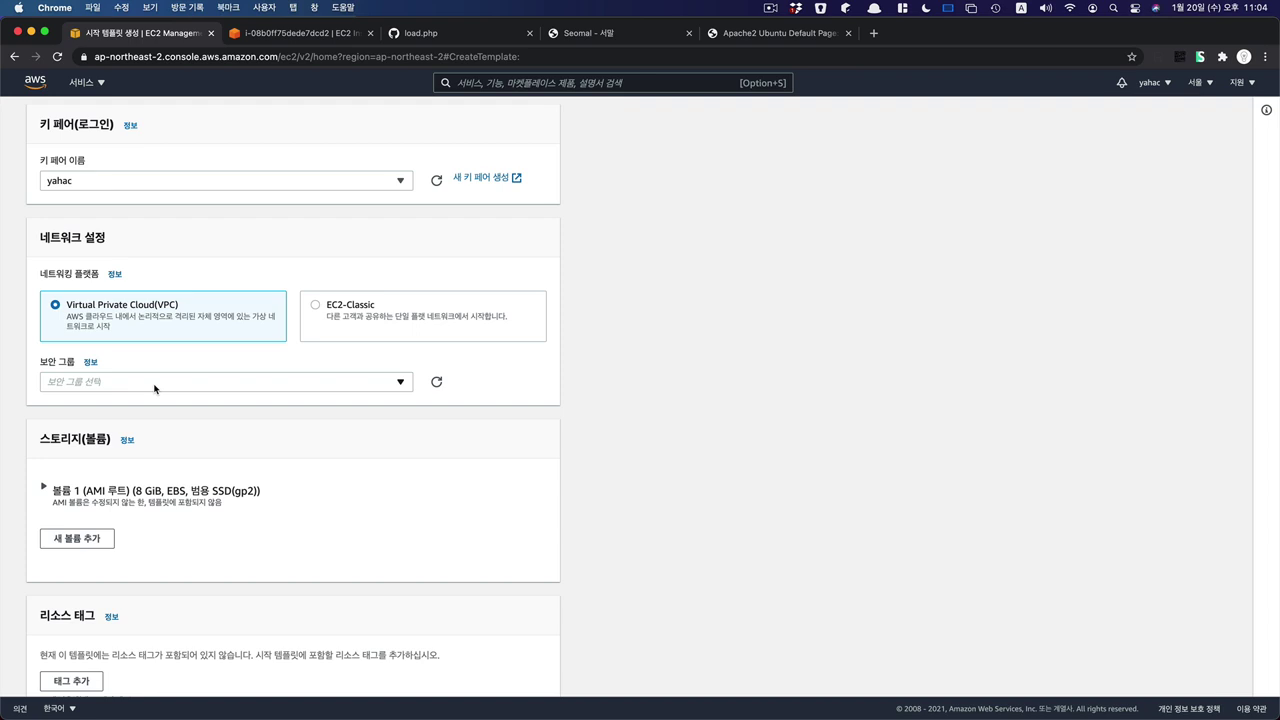
Open the security group of the running EC2 instance and copy its name, launch-wizard-13.
key("ctrl+Tab")
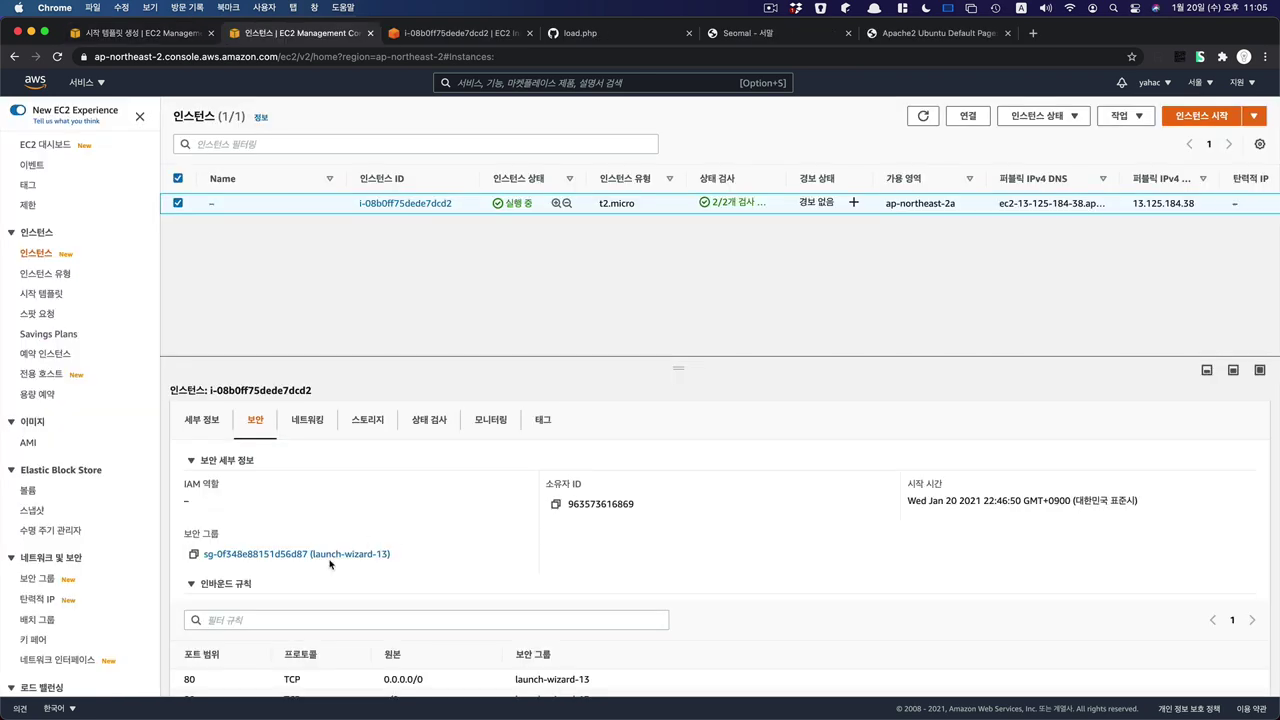
left_click(329, 563)
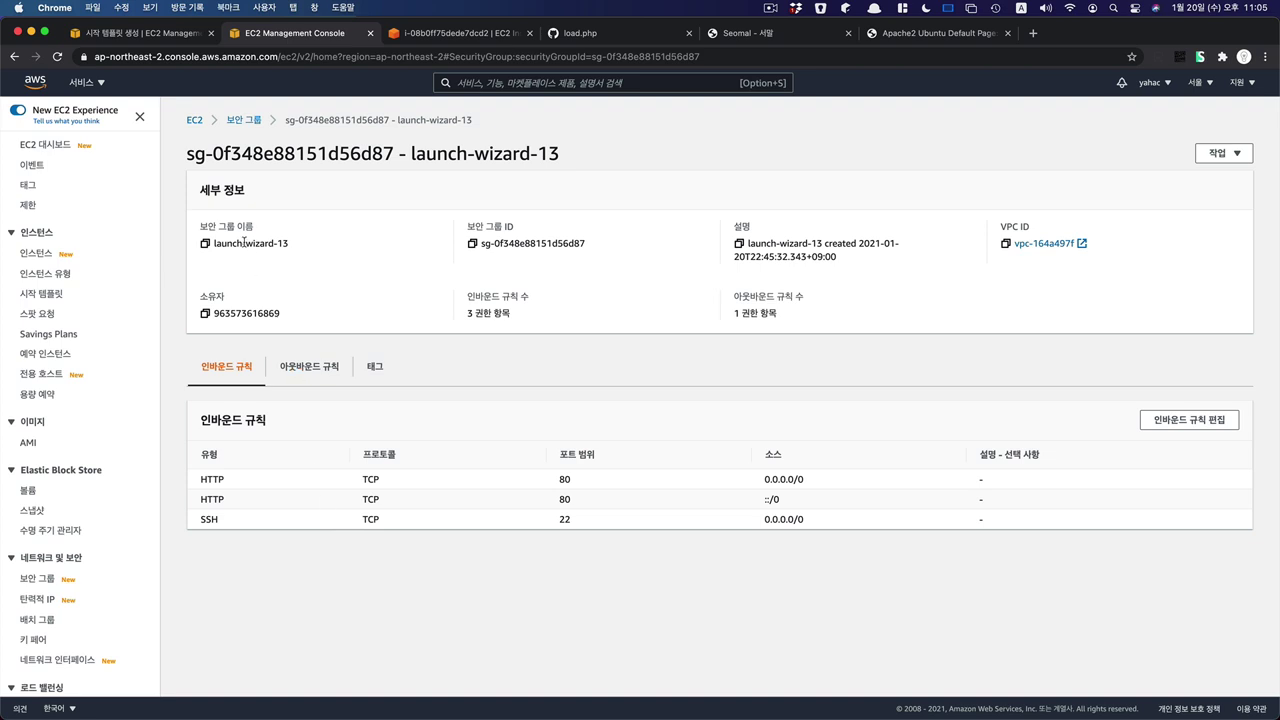
left_click_drag(291, 247, 213, 244)
key("super+c")
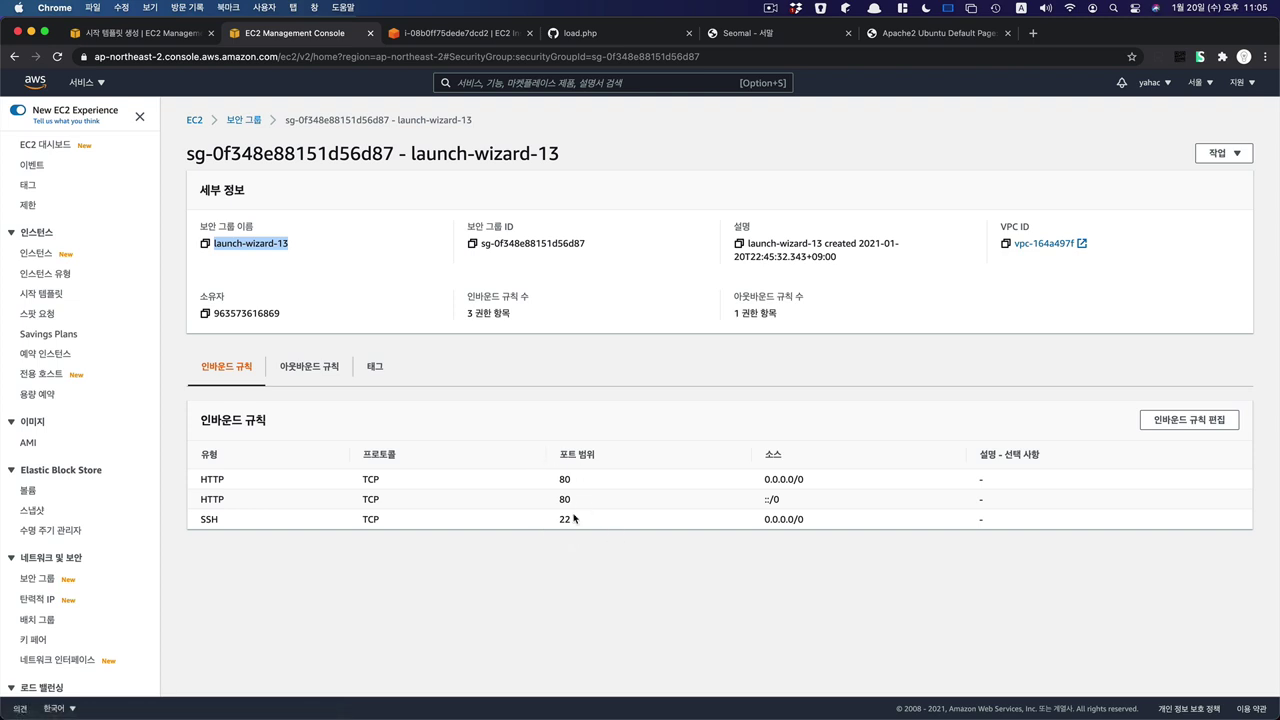
Assign the security group launch-wizard-13 to the template and create the launch template.
key("super+alt+Left")
left_click(1234, 383)
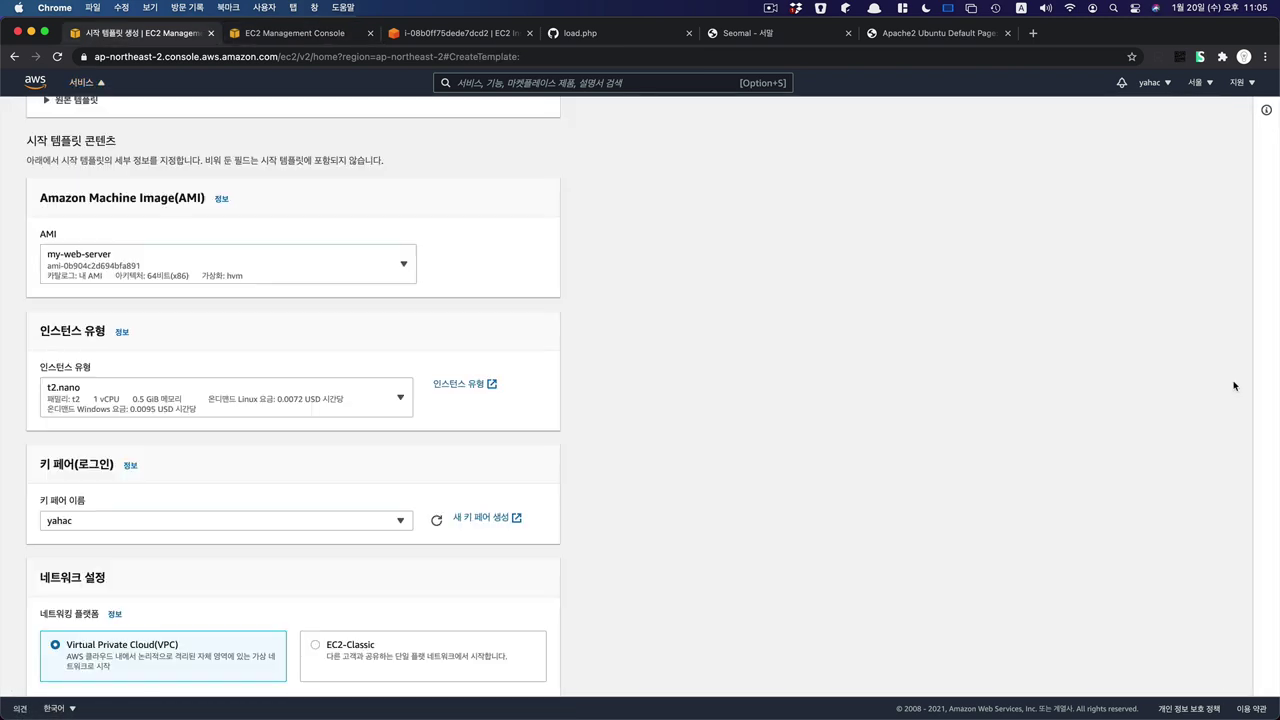
scroll(142, 517, "down", 3)
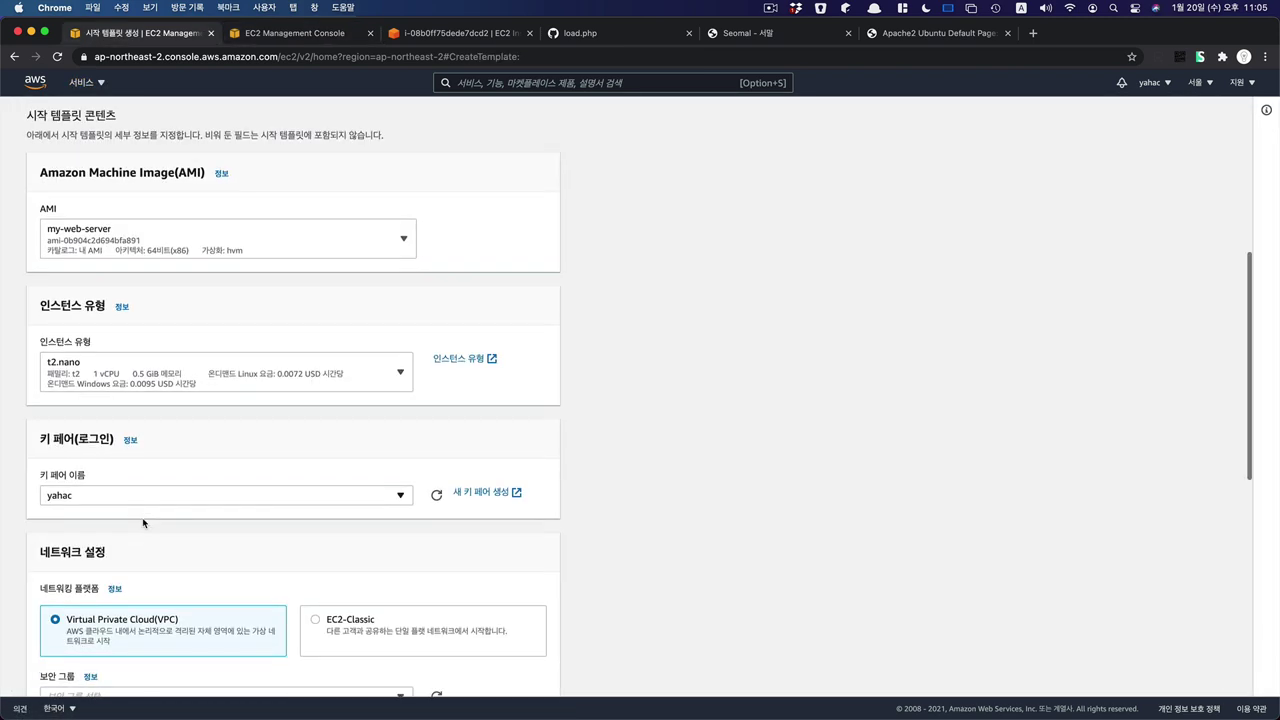
scroll(134, 524, "down", 5)
left_click(112, 334)
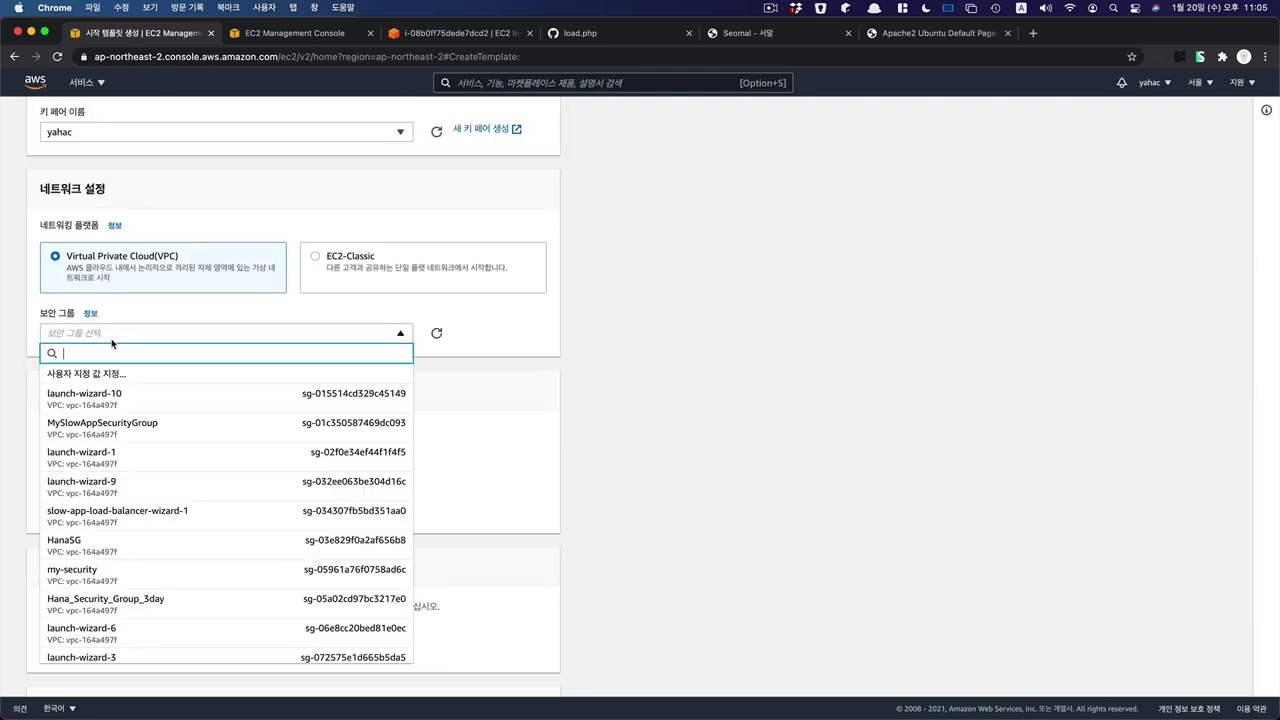
key("super+v")
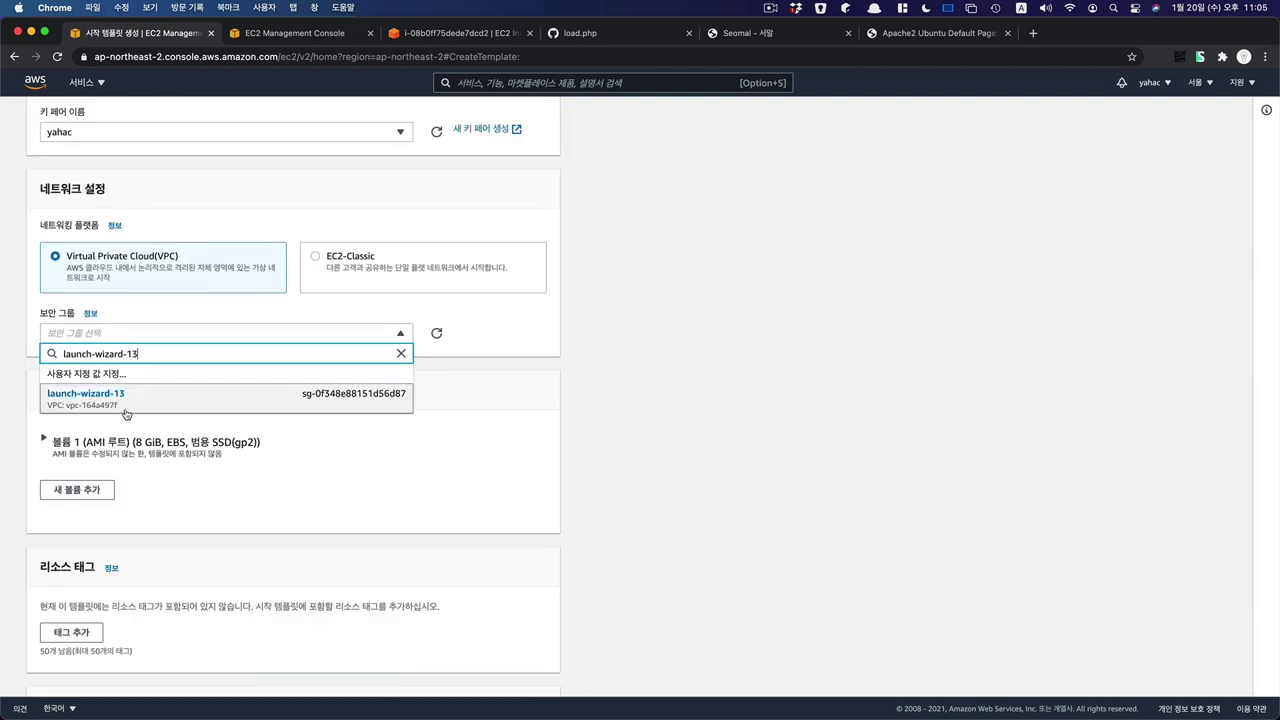
left_click(127, 404)
scroll(652, 457, "down", 3)
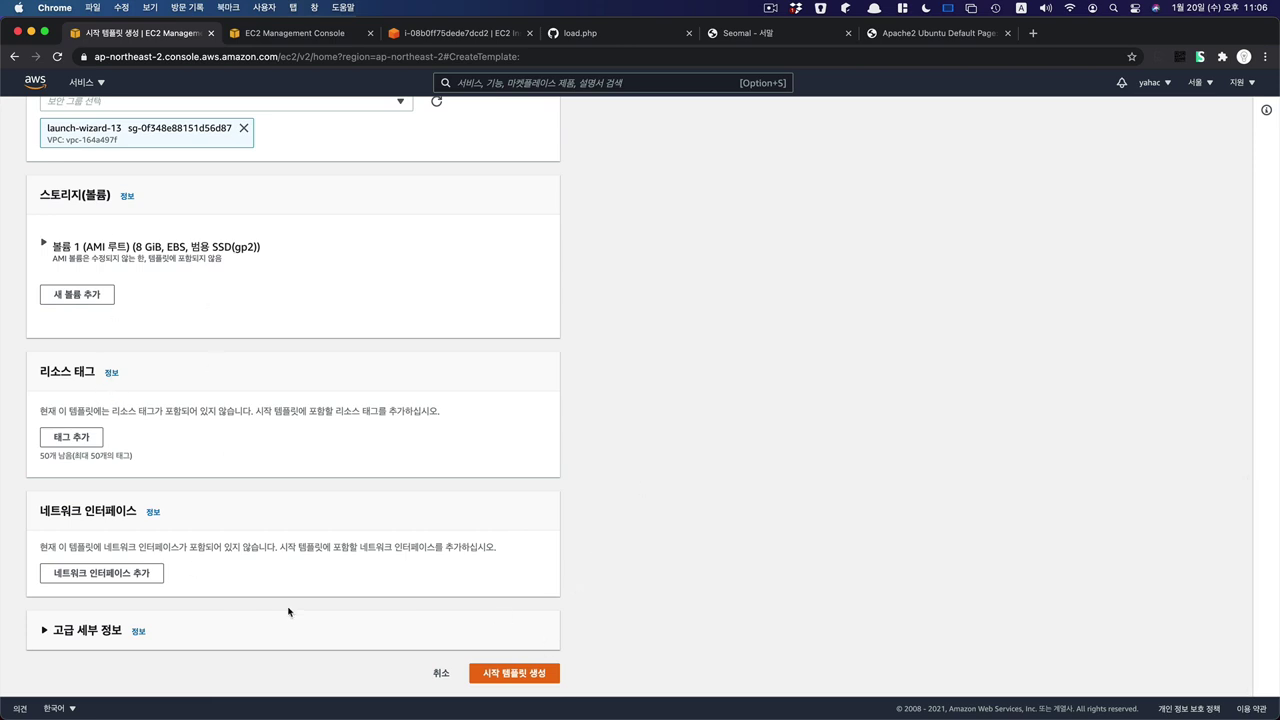
left_click(481, 676)
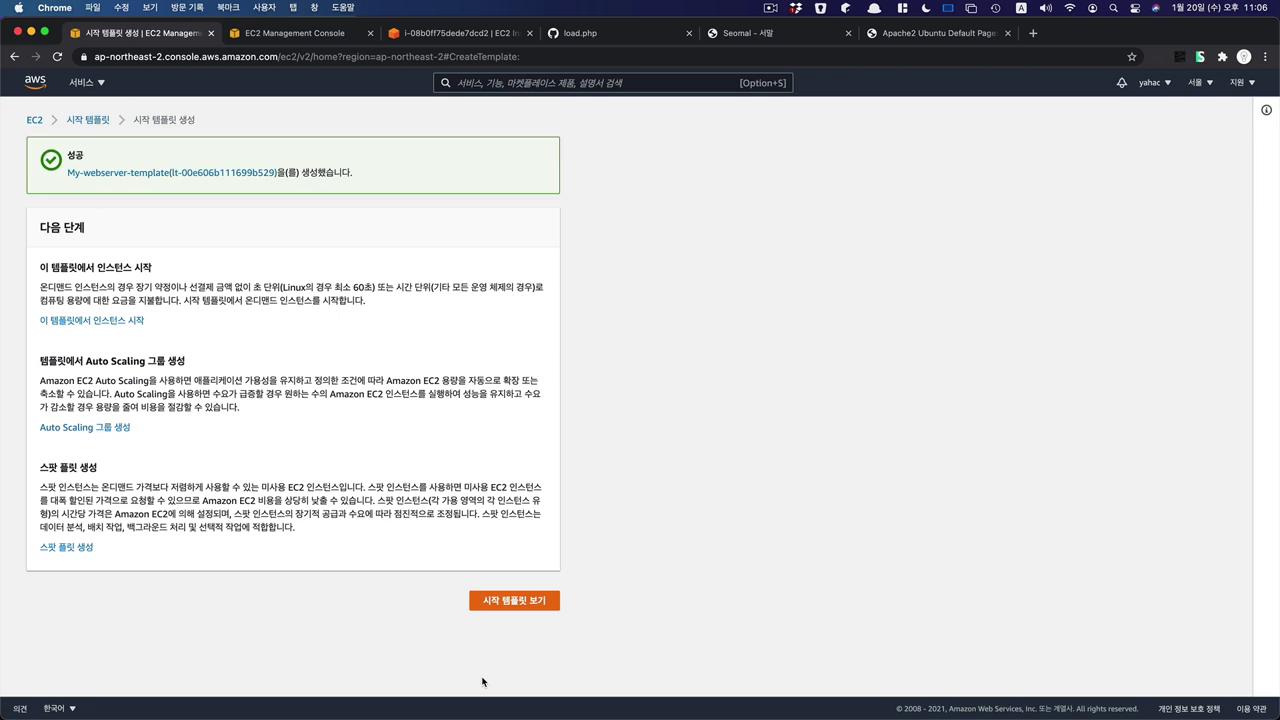
Launch one instance from My-webserver-template in the launch template list, keeping the template's settings.
left_click(525, 608)
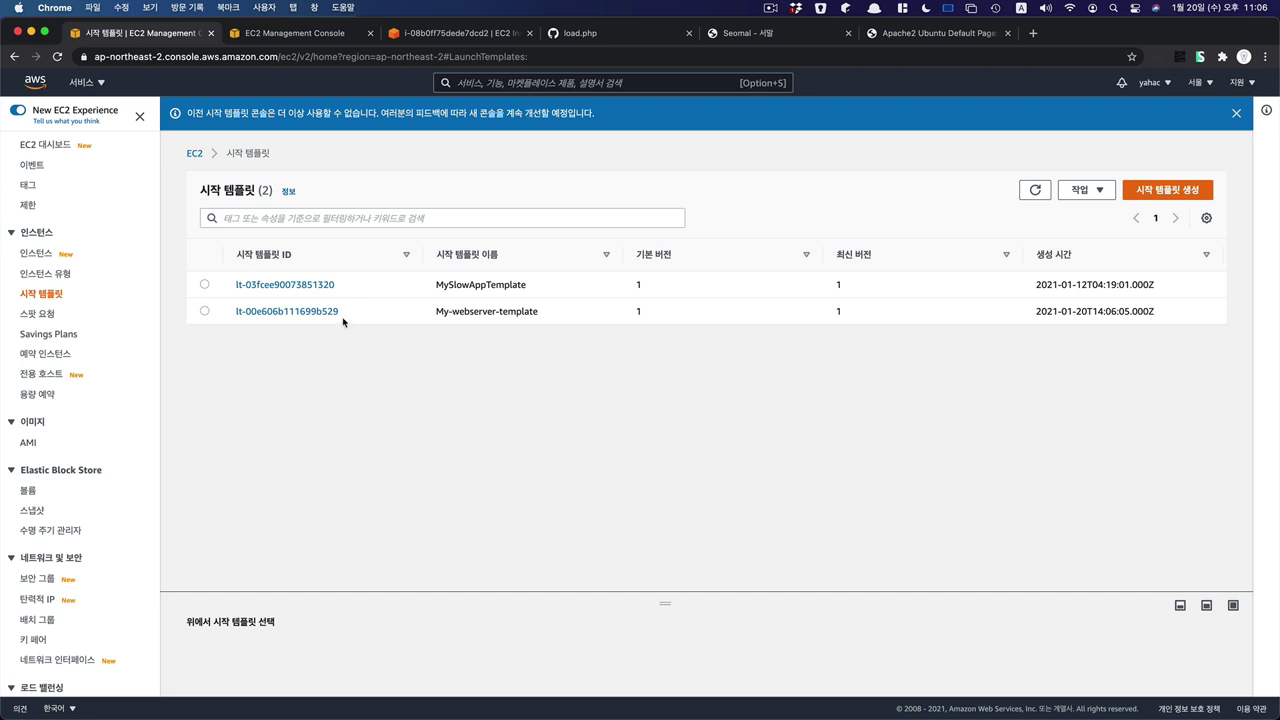
left_click(205, 312)
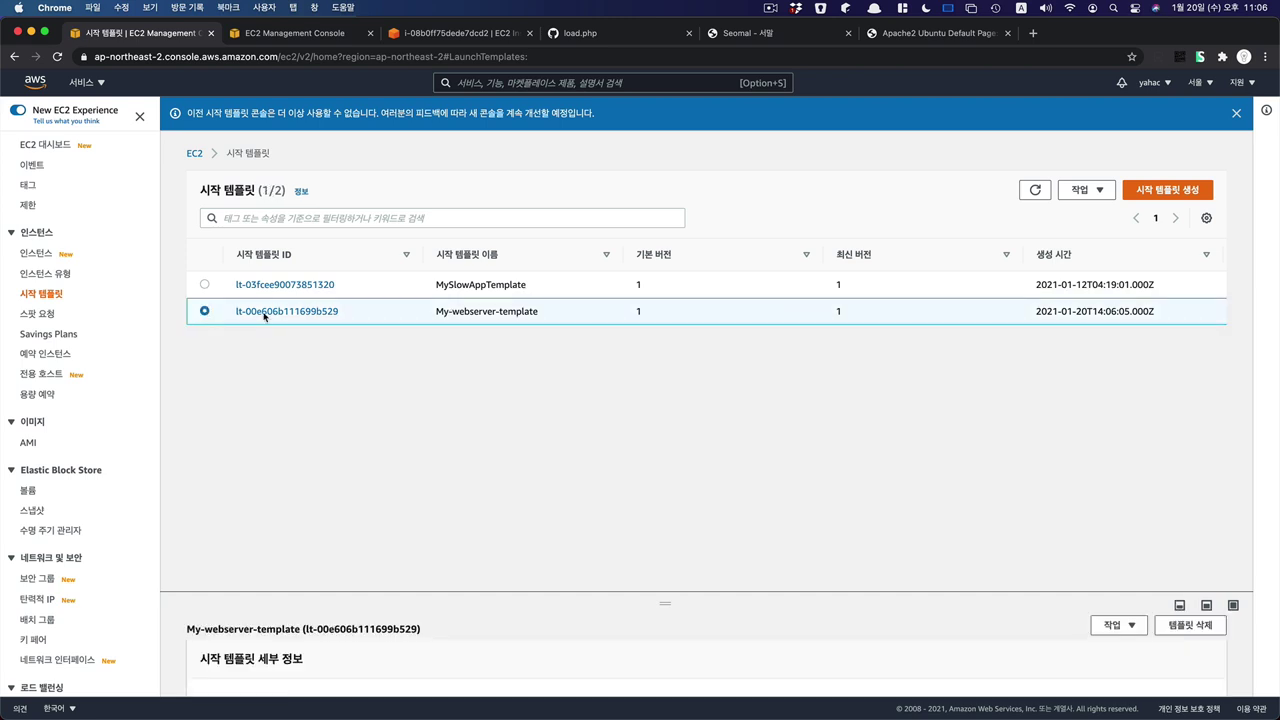
left_click(1100, 191)
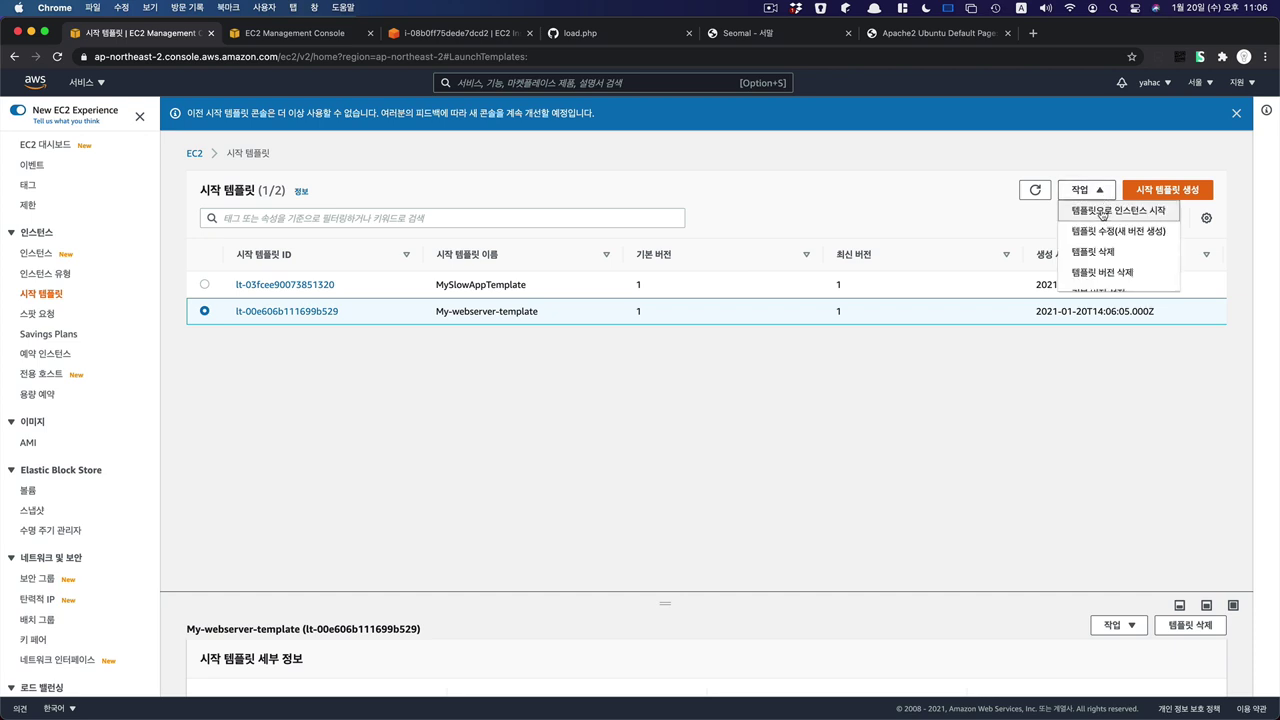
left_click(1103, 213)
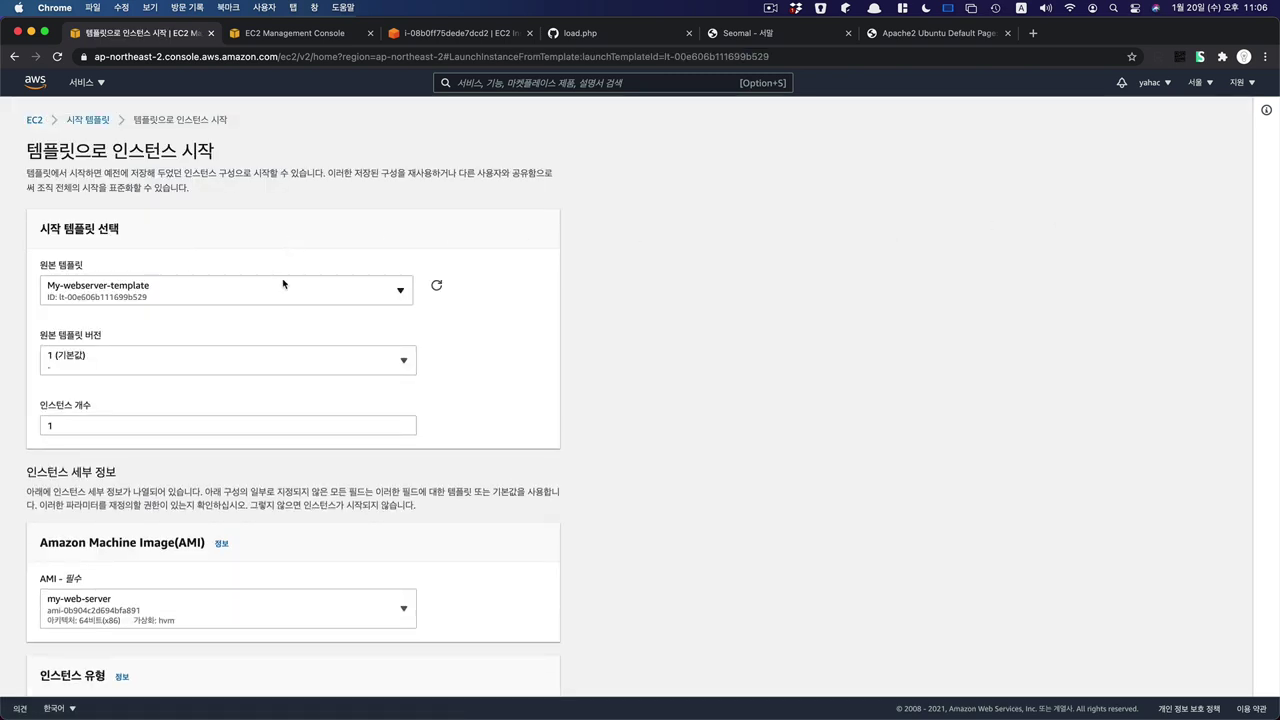
scroll(217, 318, "down", 3)
scroll(217, 332, "down", 10)
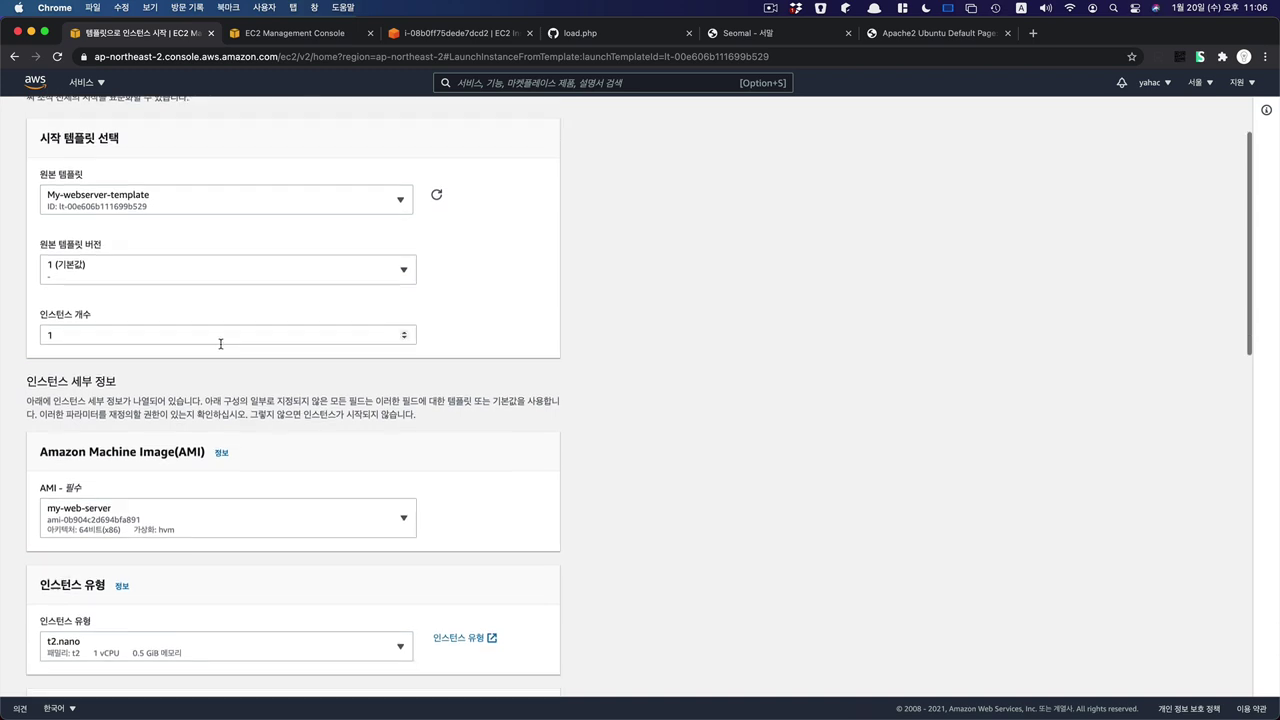
scroll(282, 465, "down", 3)
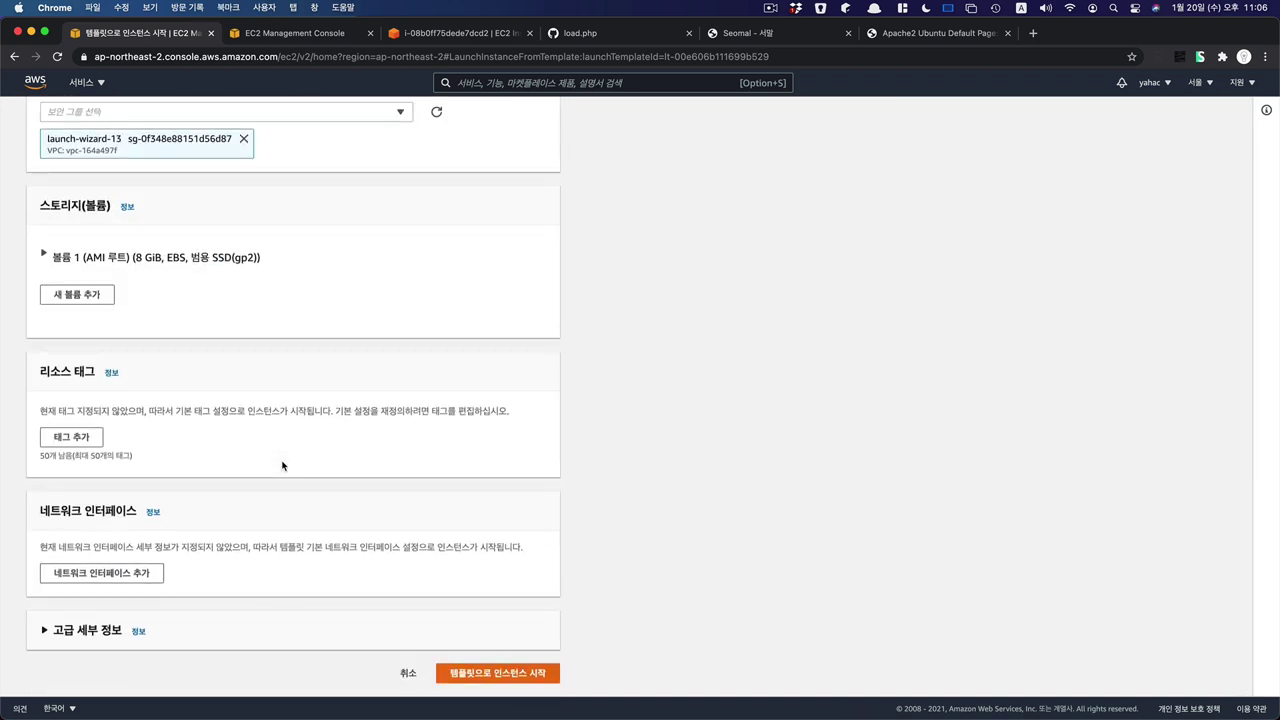
left_click(479, 680)
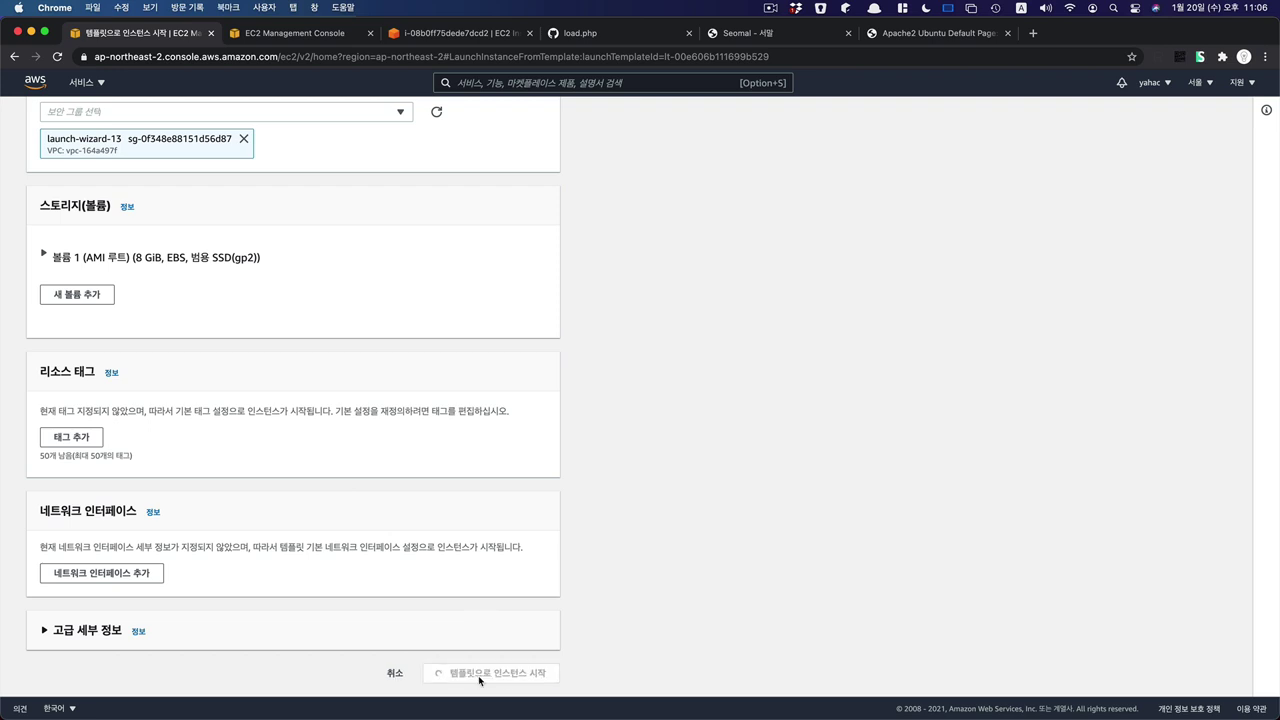